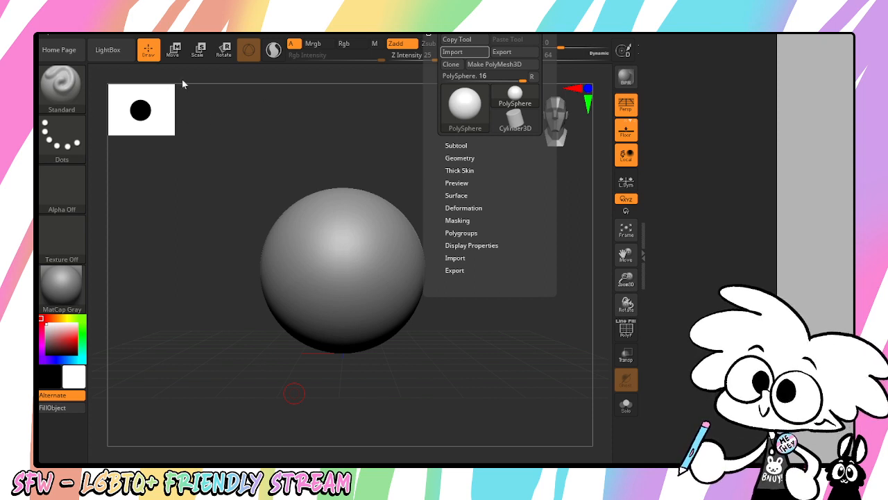
Step: Import the LIL VAMPIRE No Ears head model in place of the sphere, and turn off perspective distortion and the floor grid
{"action": "left_click", "coordinate": [429, 34]}
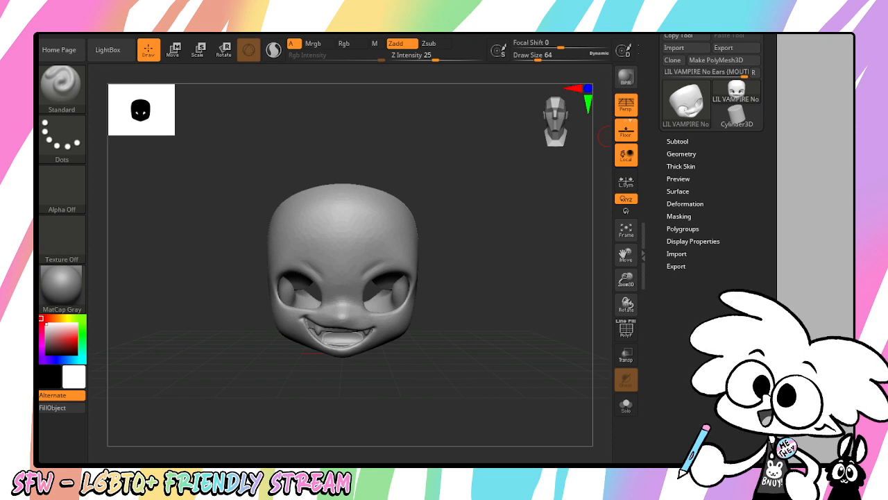
{"action": "left_click", "coordinate": [626, 104]}
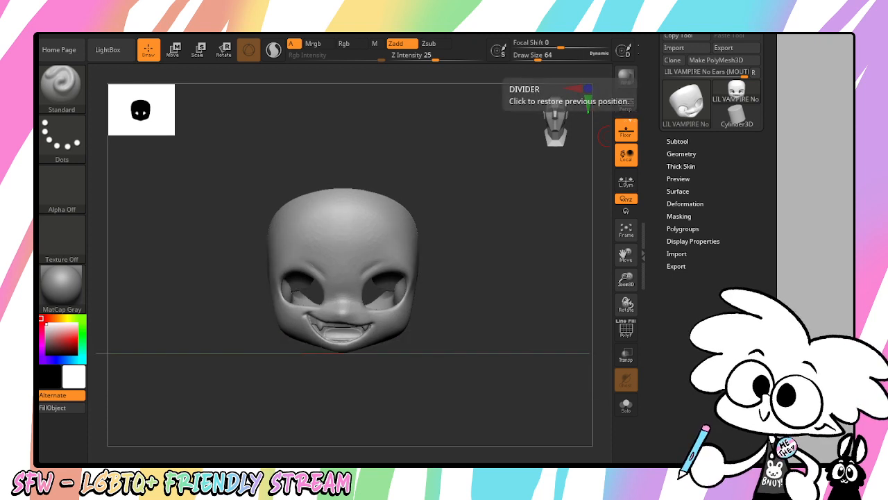
{"action": "left_click_drag", "start_coordinate": [626, 280], "coordinate": [628, 300]}
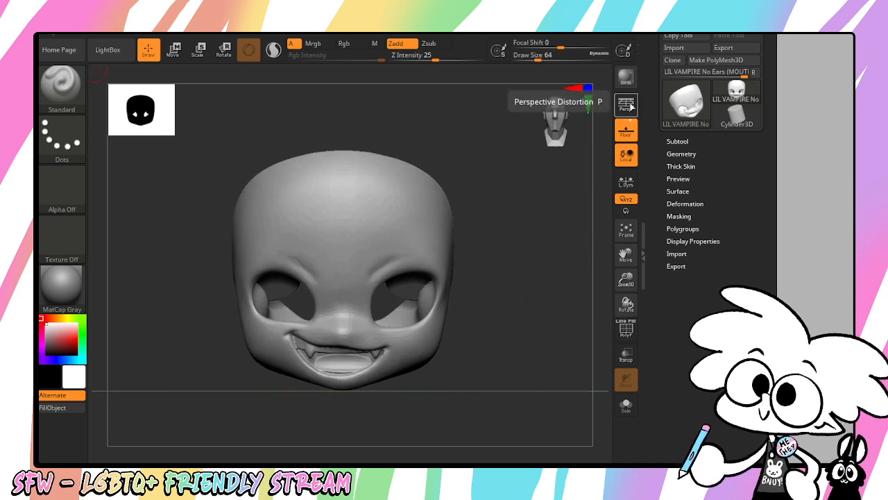
{"action": "left_click", "coordinate": [628, 131]}
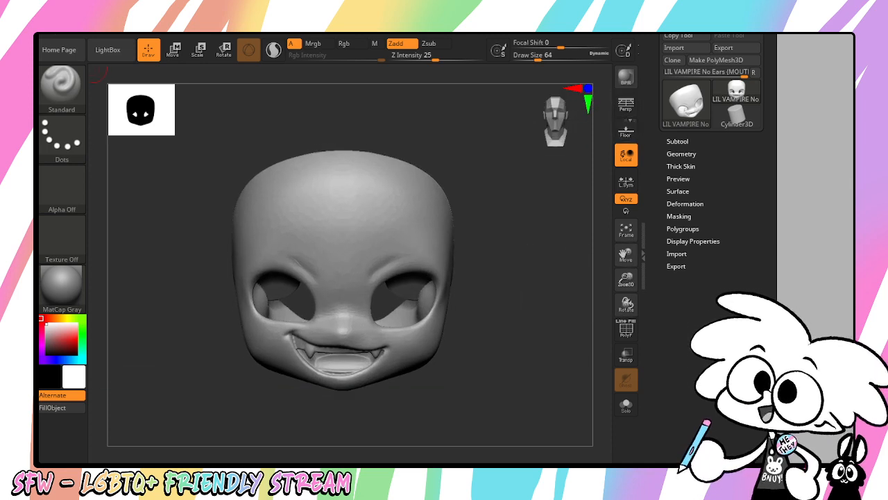
{"action": "mouse_move", "coordinate": [586, 229]}
{"action": "left_mouse_down"}
{"action": "mouse_move", "coordinate": [569, 250]}
{"action": "mouse_move", "coordinate": [587, 262]}
{"action": "mouse_move", "coordinate": [581, 227]}
{"action": "left_mouse_up"}
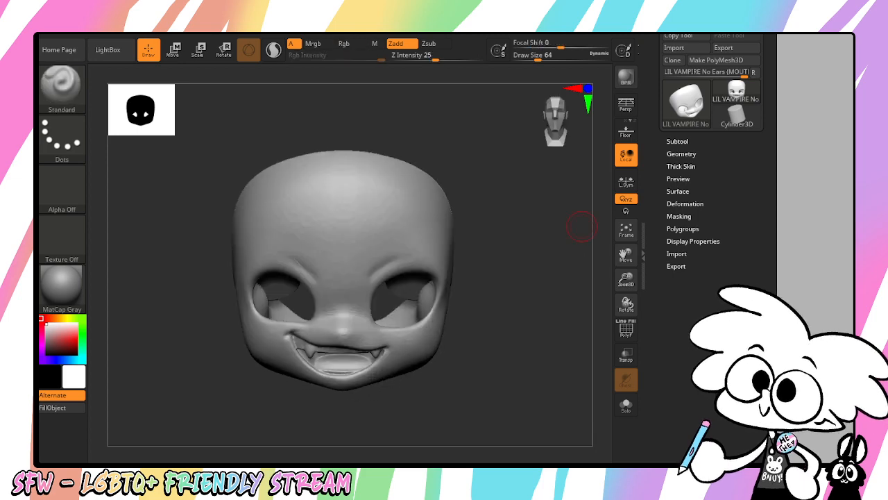
Step: Inspect the head from the front and back, and test its mesh density with a temporary mask above the eyes
{"action": "left_click", "coordinate": [682, 153]}
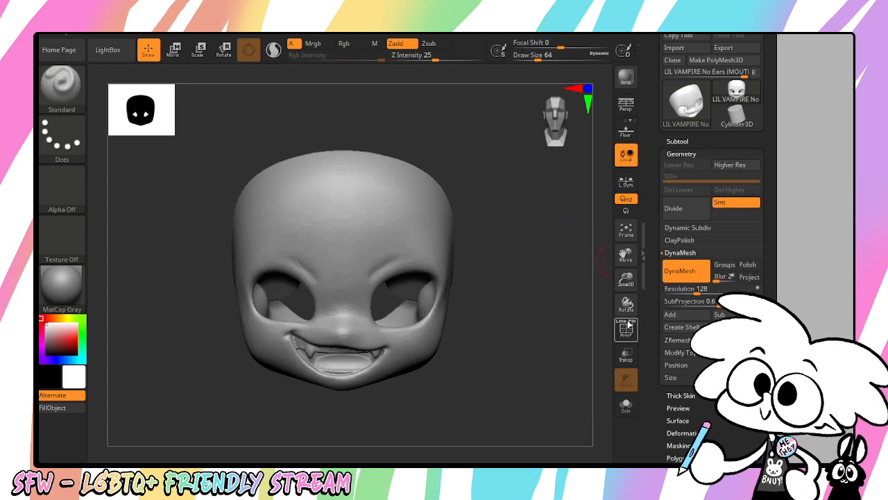
{"action": "left_click_drag", "start_coordinate": [627, 281], "coordinate": [629, 308]}
{"action": "mouse_move", "coordinate": [582, 337]}
{"action": "left_mouse_down"}
{"action": "mouse_move", "coordinate": [625, 340]}
{"action": "mouse_move", "coordinate": [583, 337]}
{"action": "left_mouse_up"}
{"action": "mouse_move", "coordinate": [626, 281]}
{"action": "left_mouse_down"}
{"action": "mouse_move", "coordinate": [618, 359]}
{"action": "mouse_move", "coordinate": [624, 270]}
{"action": "left_mouse_up"}
{"action": "left_click_drag", "start_coordinate": [574, 321], "coordinate": [646, 357]}
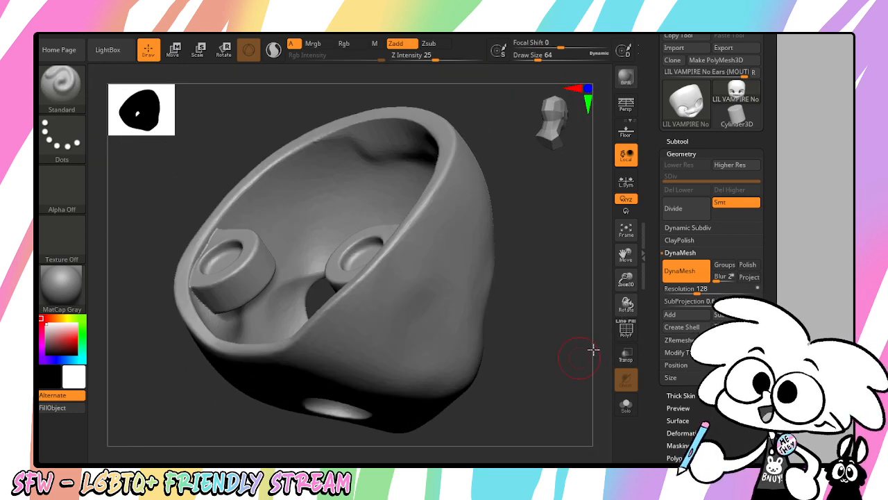
{"action": "left_click_drag", "start_coordinate": [593, 349], "coordinate": [492, 258]}
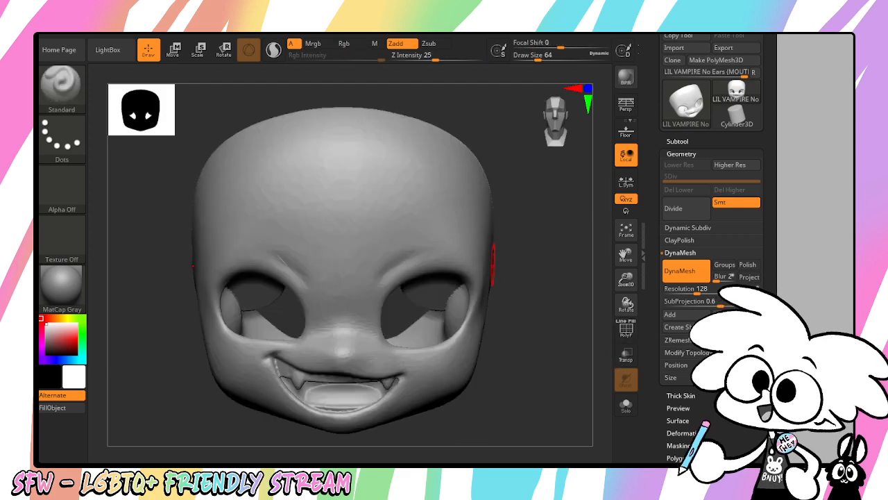
{"action": "left_click_drag", "start_coordinate": [381, 244], "coordinate": [423, 226], "text": "ctrl"}
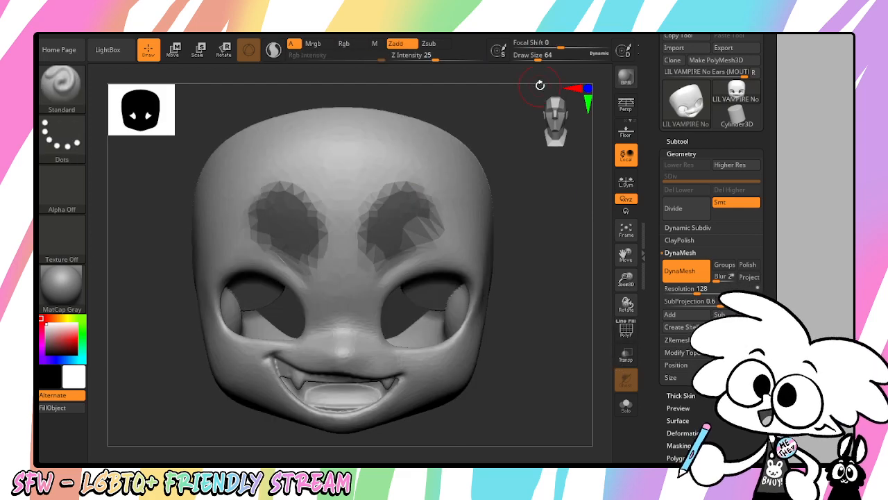
{"action": "left_click_drag", "start_coordinate": [510, 73], "coordinate": [489, 36], "text": "ctrl"}
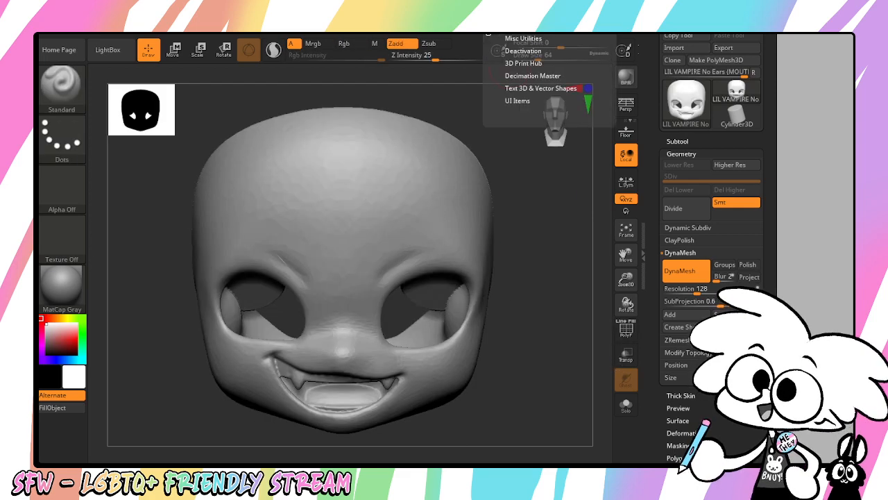
{"action": "left_click", "coordinate": [527, 75]}
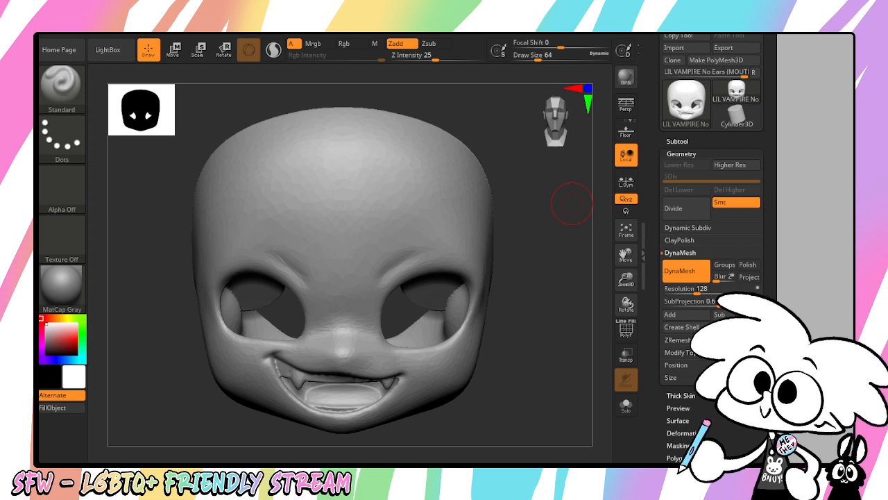
{"action": "key", "text": "ctrl+z"}
{"action": "key", "text": "ctrl+shift+z"}
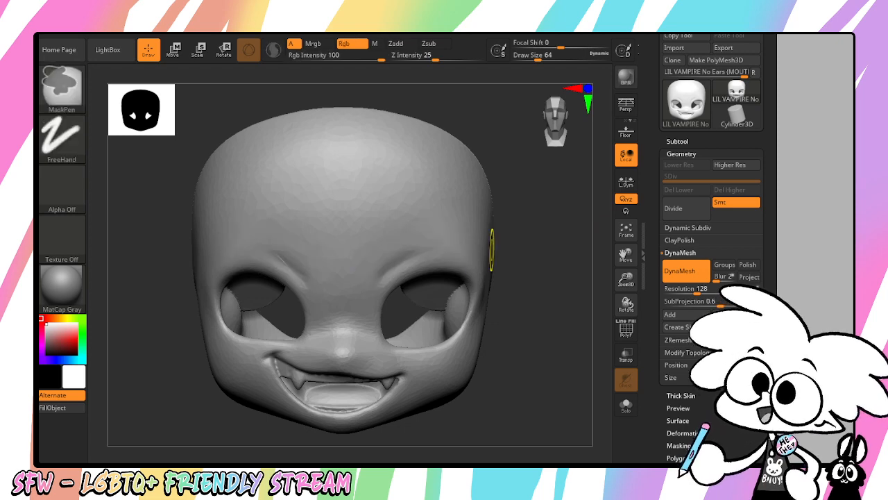
{"action": "scroll", "coordinate": [711, 243], "scroll_direction": "down", "scroll_amount": 3}
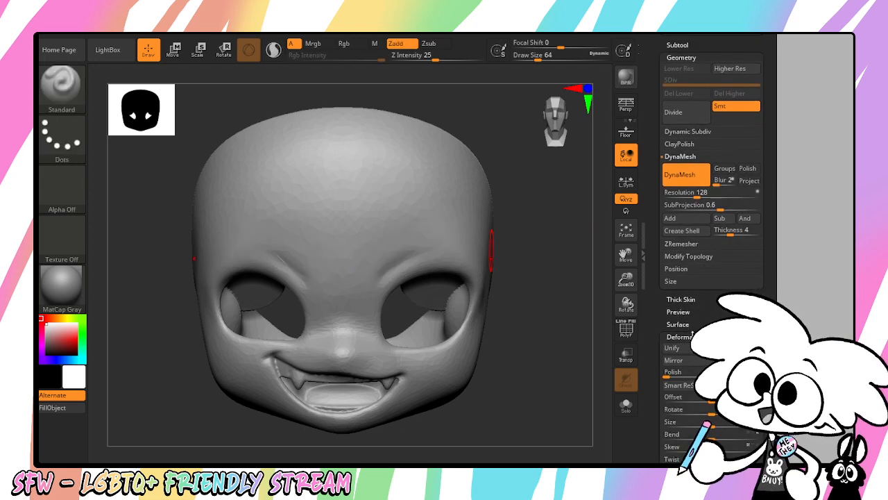
{"action": "left_click", "coordinate": [692, 336]}
{"action": "scroll", "coordinate": [701, 280], "scroll_direction": "up", "scroll_amount": 3}
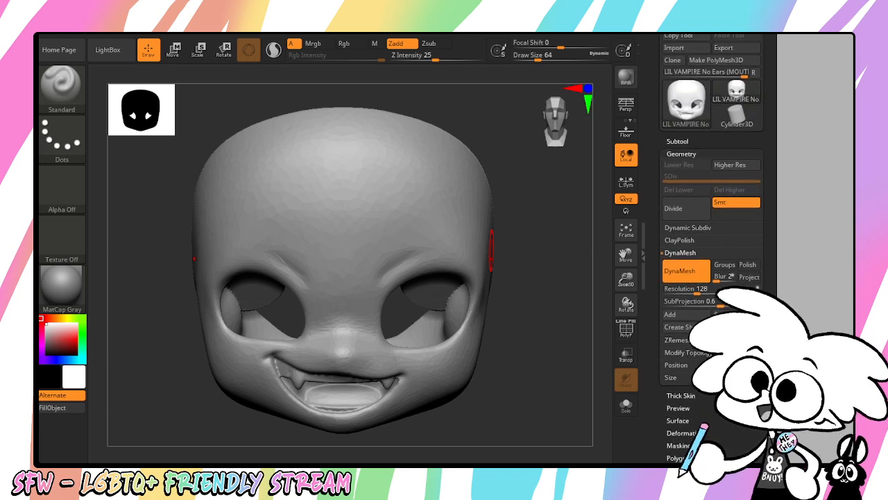
{"action": "double_click", "coordinate": [693, 149]}
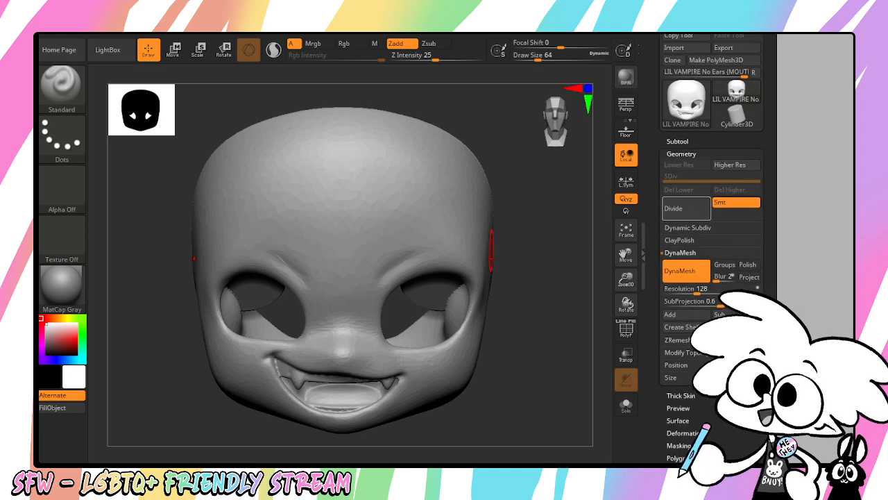
Step: Subdivide the head mesh three times to SDiv 4, delete its lower subdivision levels, and check the resulting wireframe
{"action": "left_click", "coordinate": [686, 202]}
{"action": "left_click", "coordinate": [685, 203]}
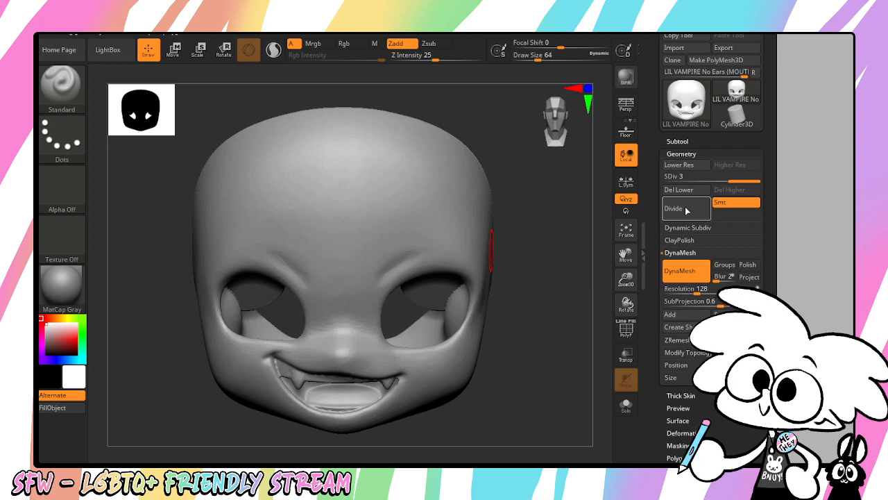
{"action": "left_click", "coordinate": [685, 202]}
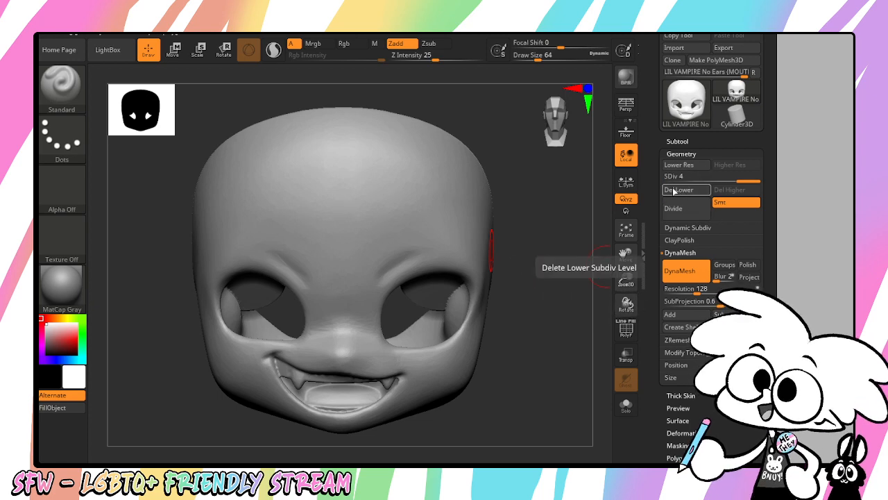
{"action": "left_click", "coordinate": [674, 191]}
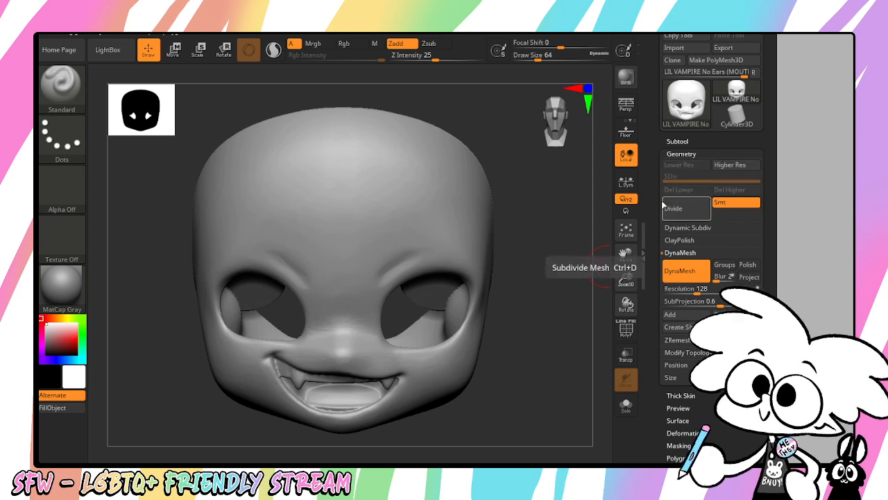
{"action": "left_click", "coordinate": [625, 330]}
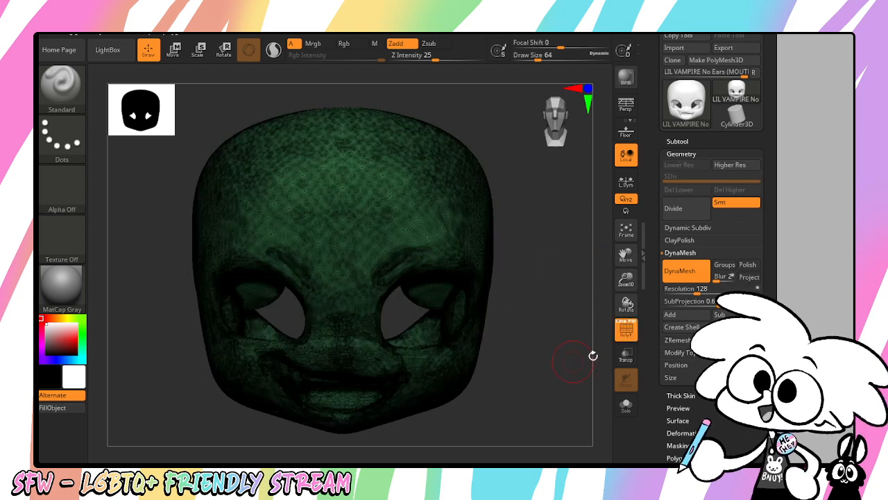
{"action": "mouse_move", "coordinate": [592, 355]}
{"action": "left_mouse_down"}
{"action": "mouse_move", "coordinate": [581, 317]}
{"action": "mouse_move", "coordinate": [562, 312]}
{"action": "mouse_move", "coordinate": [561, 368]}
{"action": "mouse_move", "coordinate": [579, 381]}
{"action": "mouse_move", "coordinate": [567, 361]}
{"action": "left_mouse_up"}
{"action": "left_click", "coordinate": [626, 329]}
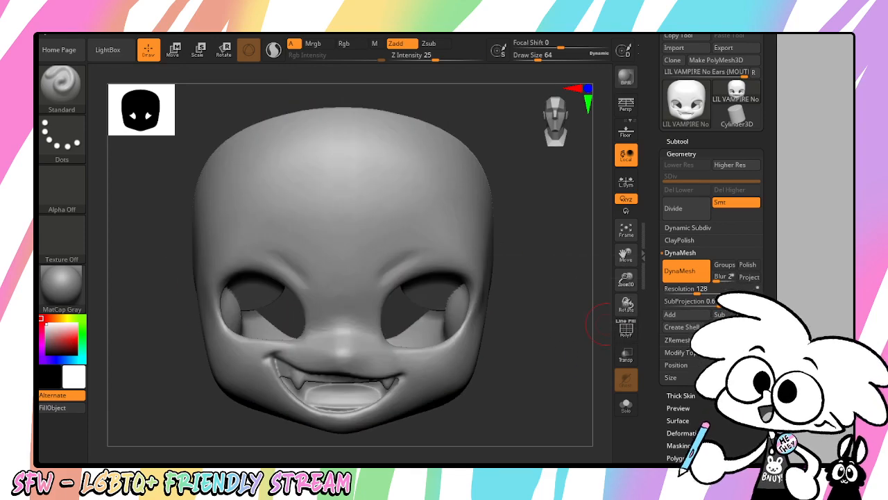
Step: Rebuild the head with DynaMesh at resolution 232 and check its new wireframe
{"action": "left_click", "coordinate": [687, 278]}
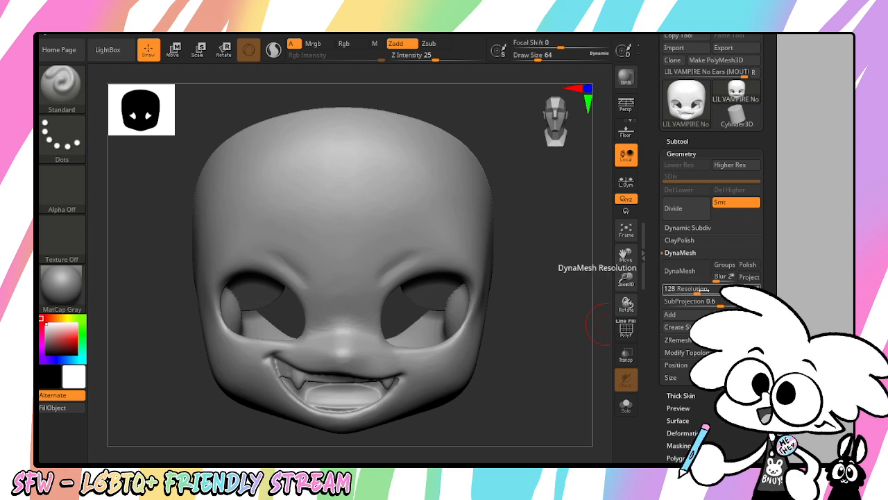
{"action": "left_click_drag", "start_coordinate": [700, 290], "coordinate": [709, 290]}
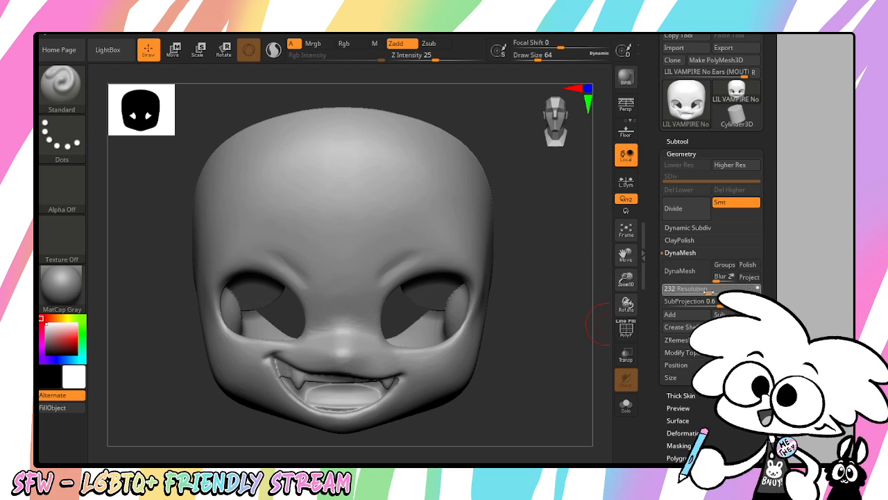
{"action": "left_click", "coordinate": [690, 269]}
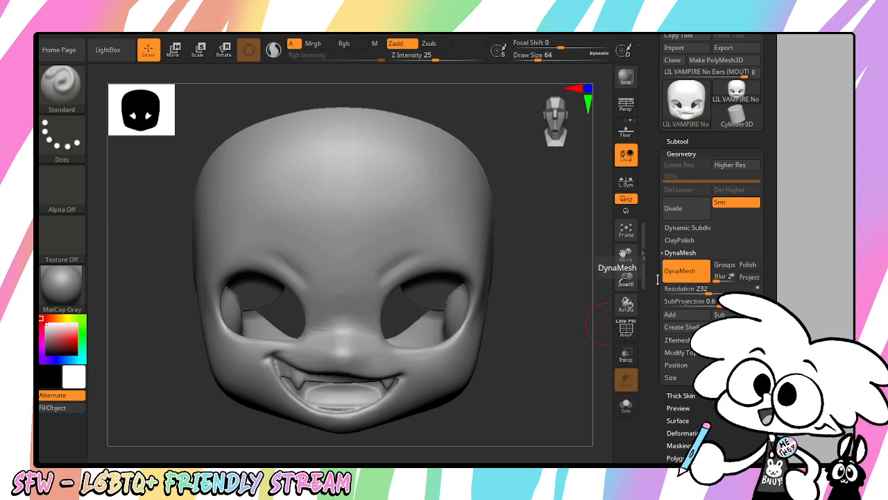
{"action": "left_click", "coordinate": [625, 332]}
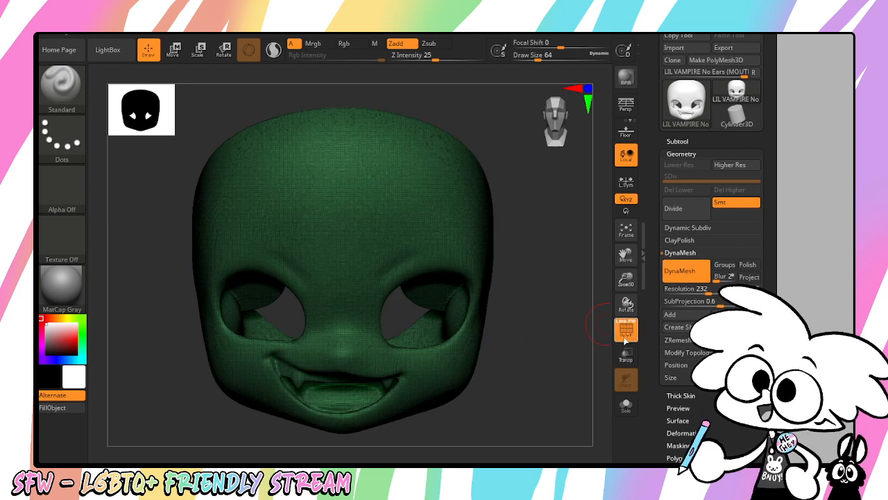
{"action": "left_click_drag", "start_coordinate": [575, 331], "coordinate": [590, 312]}
{"action": "left_click", "coordinate": [626, 331]}
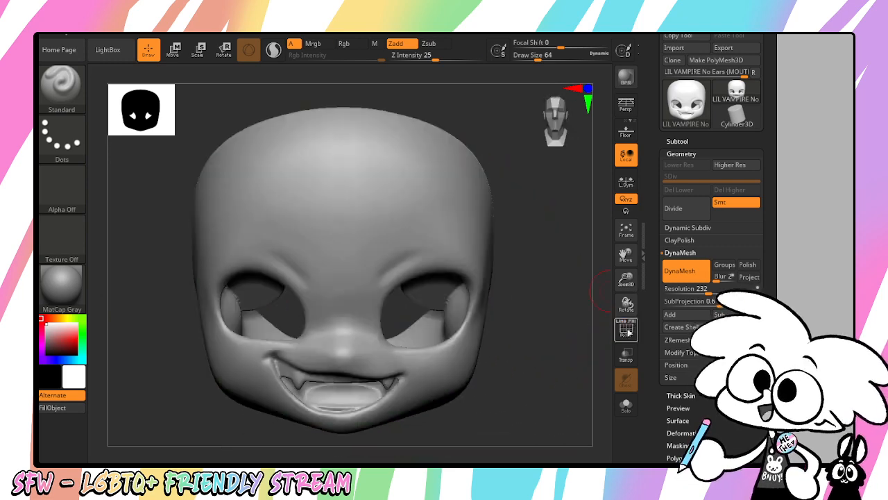
Step: Reduce the brush draw size to 32 and switch the head's material to SkinShade4
{"action": "left_click_drag", "start_coordinate": [626, 281], "coordinate": [626, 255]}
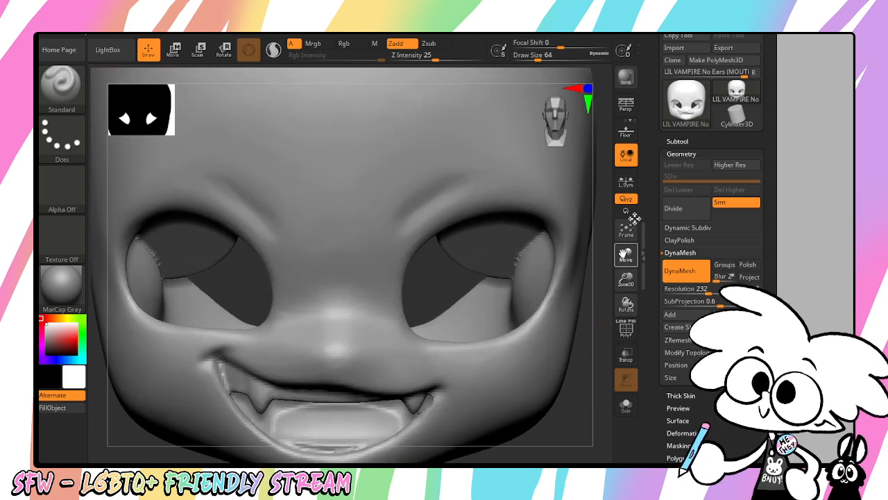
{"action": "key", "text": "bracketleft"}
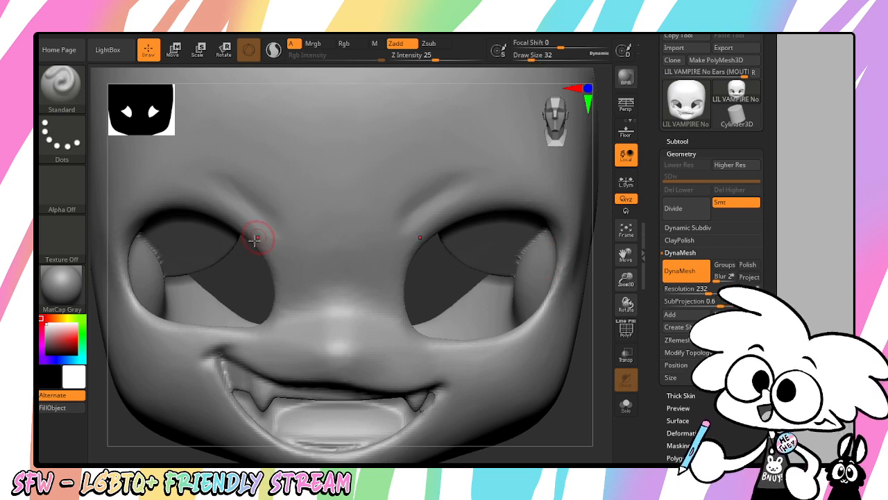
{"action": "left_click", "coordinate": [57, 295]}
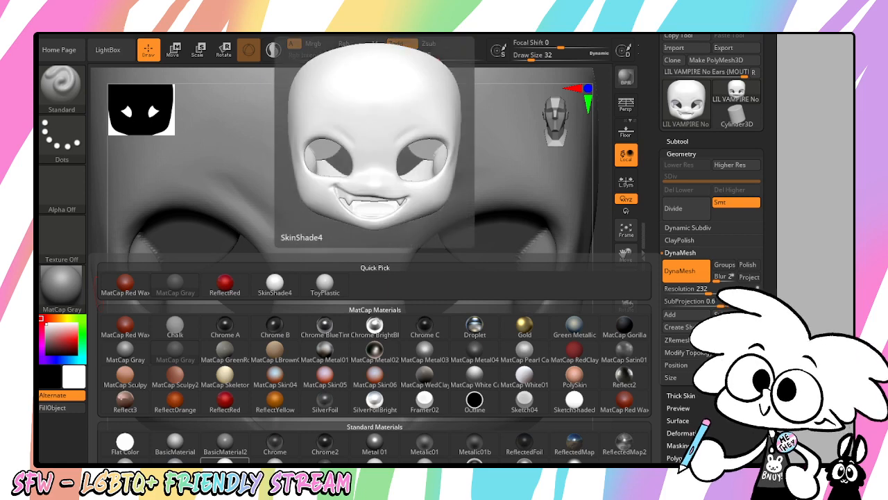
{"action": "left_click", "coordinate": [274, 283]}
{"action": "left_click_drag", "start_coordinate": [99, 294], "coordinate": [98, 73], "text": "alt"}
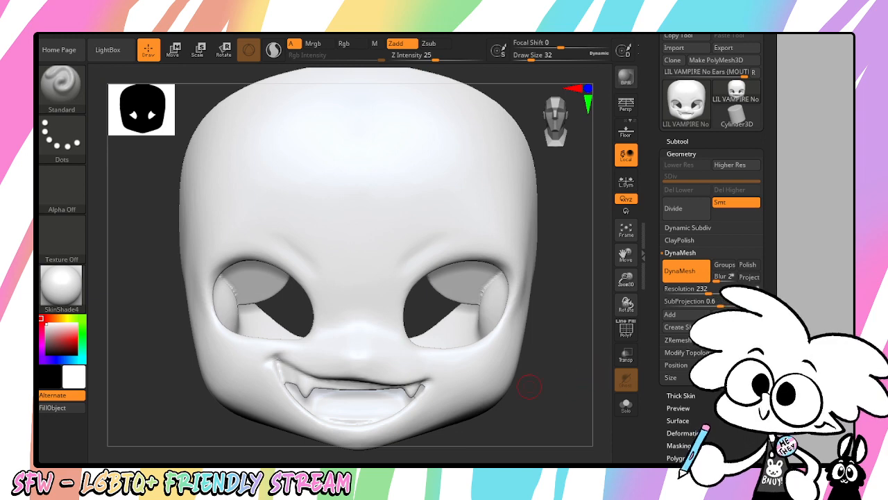
Step: Pick a beige colour (red 224, green 209, blue 189), fill the whole head with it, and view it from the side and front
{"action": "left_click", "coordinate": [76, 338]}
{"action": "left_click", "coordinate": [61, 320]}
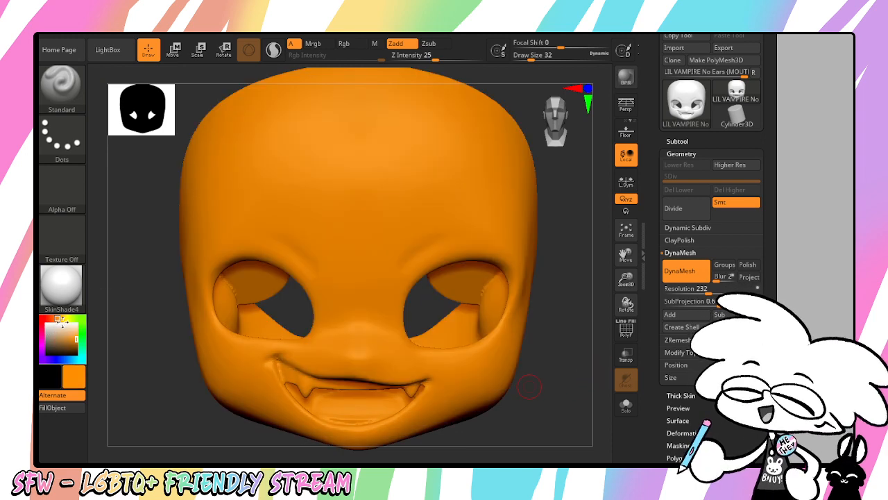
{"action": "left_click", "coordinate": [56, 330]}
{"action": "left_click", "coordinate": [57, 328]}
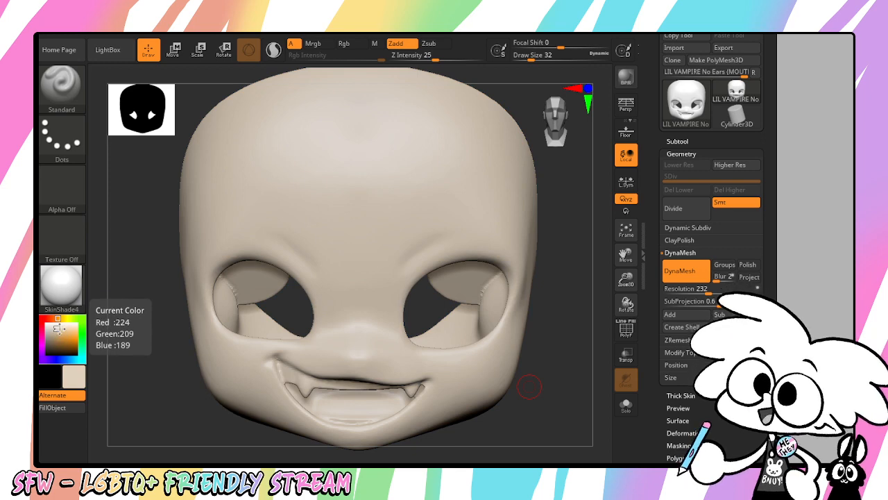
{"action": "left_click", "coordinate": [67, 408]}
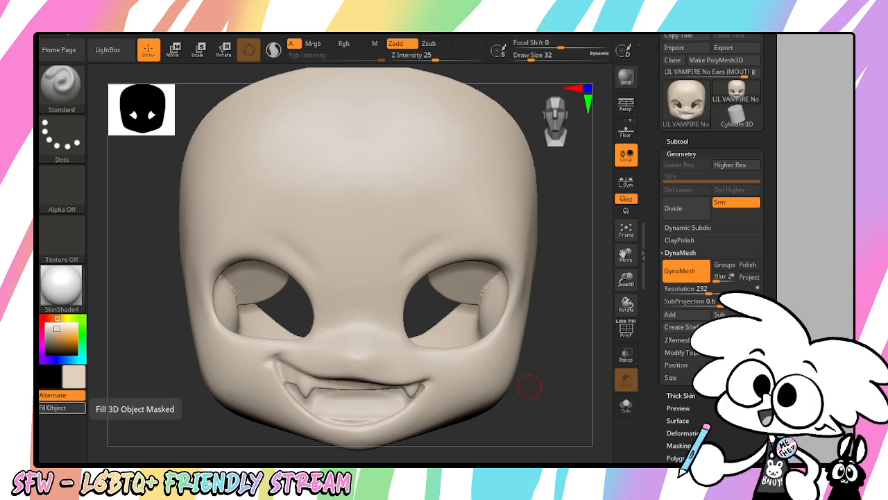
{"action": "left_click_drag", "start_coordinate": [566, 379], "coordinate": [648, 373]}
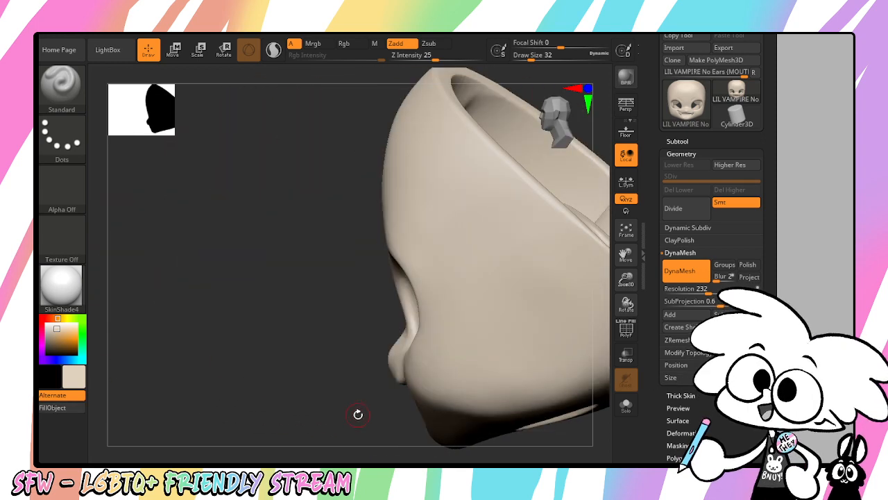
{"action": "left_click_drag", "start_coordinate": [358, 414], "coordinate": [419, 410], "text": "shift"}
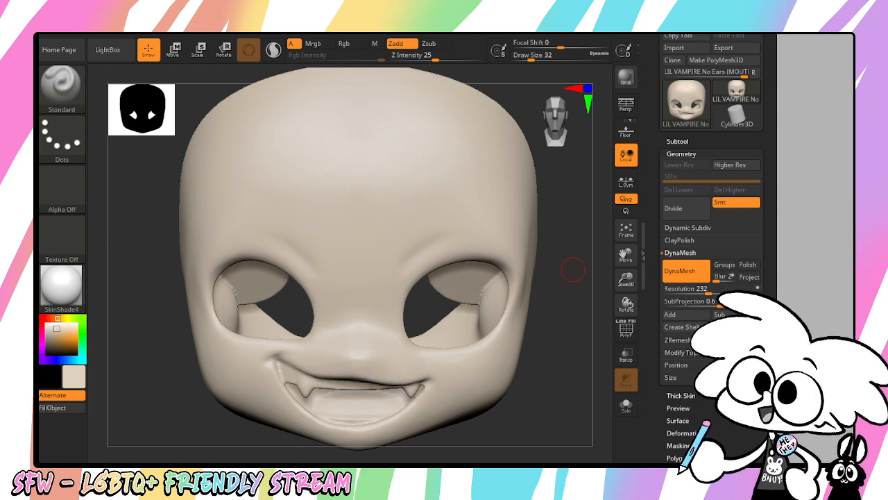
{"action": "left_click_drag", "start_coordinate": [627, 280], "coordinate": [625, 236]}
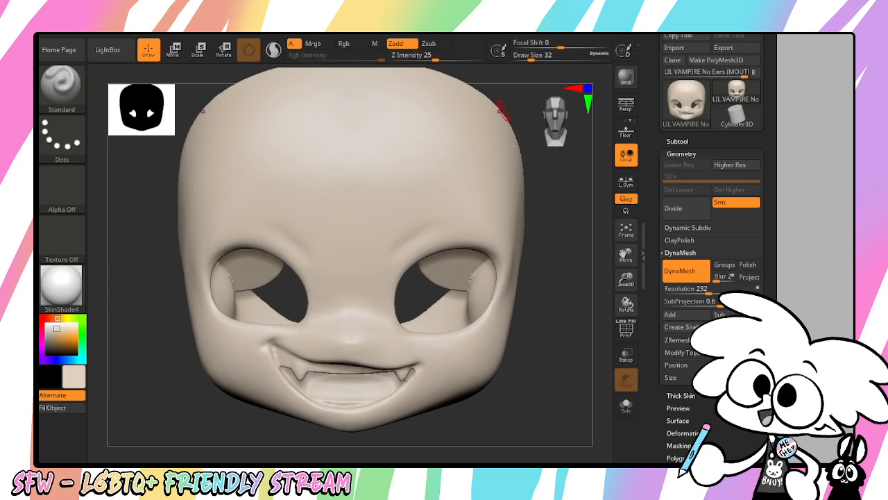
Step: Mask a symmetrical band along the upper rims of both eye sockets
{"action": "key", "text": "space"}
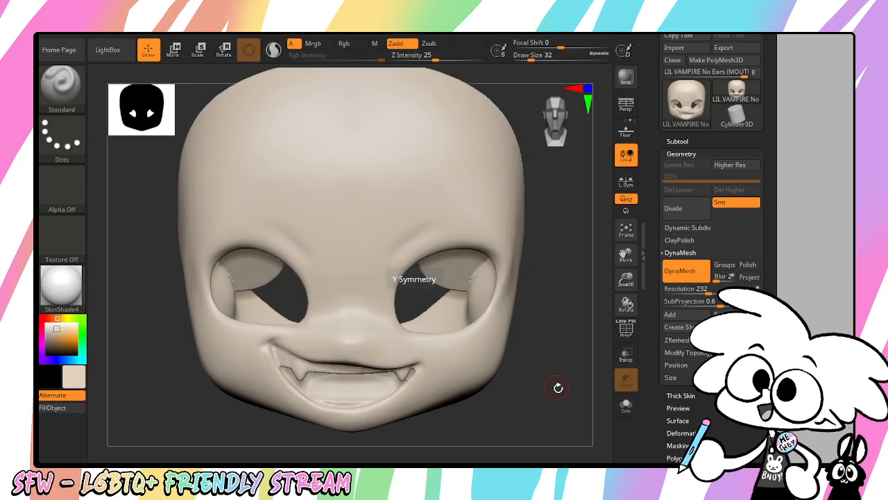
{"action": "left_click_drag", "start_coordinate": [626, 280], "coordinate": [625, 293]}
{"action": "left_click_drag", "start_coordinate": [617, 256], "coordinate": [555, 259]}
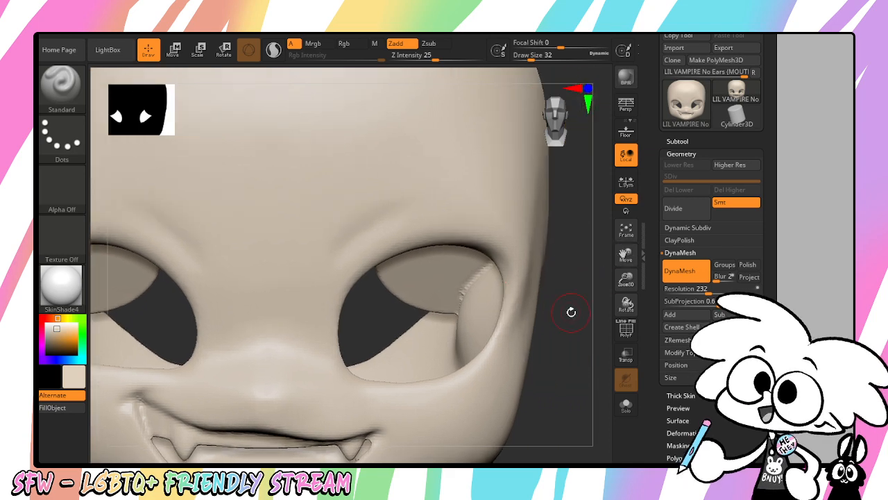
{"action": "mouse_move", "coordinate": [571, 311]}
{"action": "left_mouse_down"}
{"action": "mouse_move", "coordinate": [533, 298]}
{"action": "mouse_move", "coordinate": [507, 258]}
{"action": "mouse_move", "coordinate": [428, 241]}
{"action": "mouse_move", "coordinate": [350, 281]}
{"action": "mouse_move", "coordinate": [332, 344]}
{"action": "mouse_move", "coordinate": [344, 364]}
{"action": "mouse_move", "coordinate": [508, 245]}
{"action": "mouse_move", "coordinate": [530, 308]}
{"action": "left_mouse_up"}
{"action": "mouse_move", "coordinate": [496, 335]}
{"action": "left_mouse_down"}
{"action": "mouse_move", "coordinate": [462, 340]}
{"action": "mouse_move", "coordinate": [476, 338]}
{"action": "left_mouse_up"}
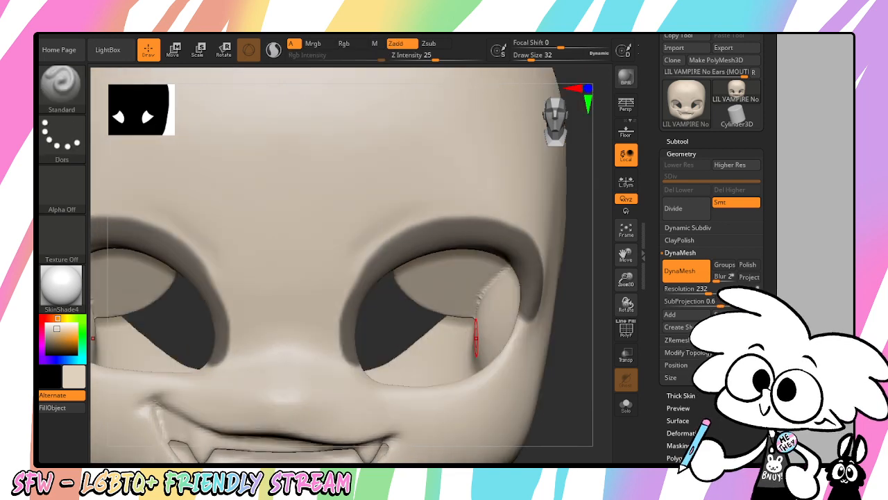
{"action": "mouse_move", "coordinate": [581, 367]}
{"action": "left_mouse_down"}
{"action": "mouse_move", "coordinate": [549, 365]}
{"action": "mouse_move", "coordinate": [582, 353]}
{"action": "left_mouse_up"}
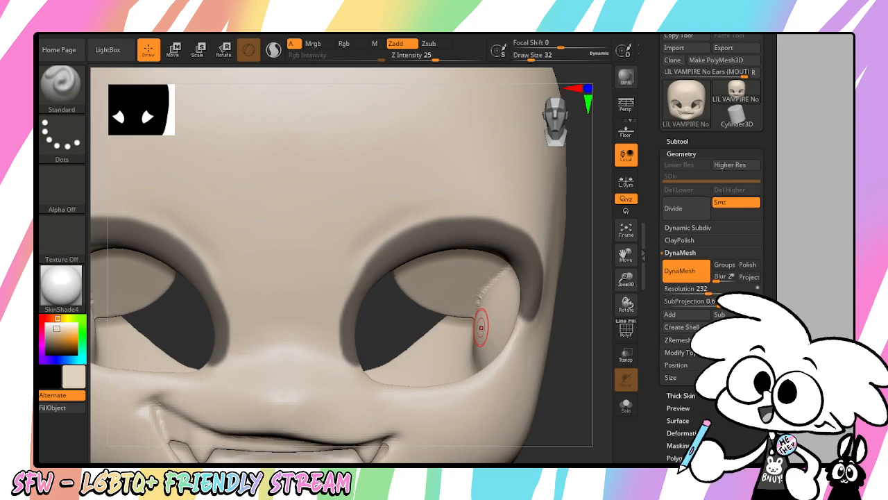
{"action": "key", "text": "ctrl"}
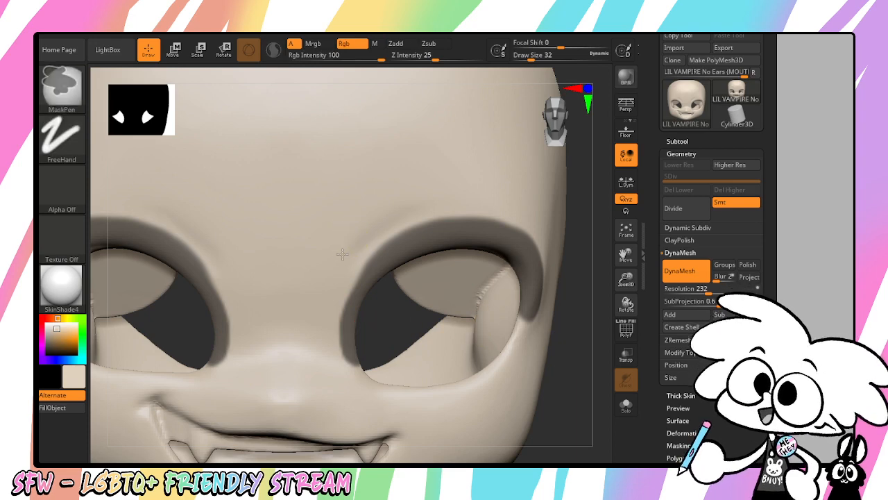
Step: Trim the eye-rim mask by erasing its inner edges near the nose and tapering its outer corners to points
{"action": "left_click_drag", "start_coordinate": [332, 295], "coordinate": [345, 380], "text": "ctrl+alt"}
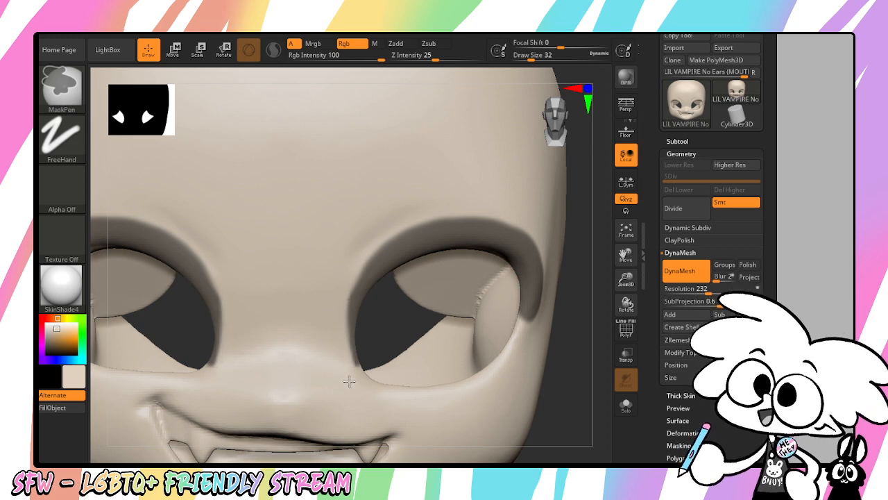
{"action": "mouse_move", "coordinate": [334, 281]}
{"action": "left_mouse_down", "text": "ctrl+alt"}
{"action": "mouse_move", "coordinate": [332, 329]}
{"action": "mouse_move", "coordinate": [334, 284]}
{"action": "left_mouse_up", "text": "ctrl+alt"}
{"action": "left_click_drag", "start_coordinate": [588, 368], "coordinate": [535, 368]}
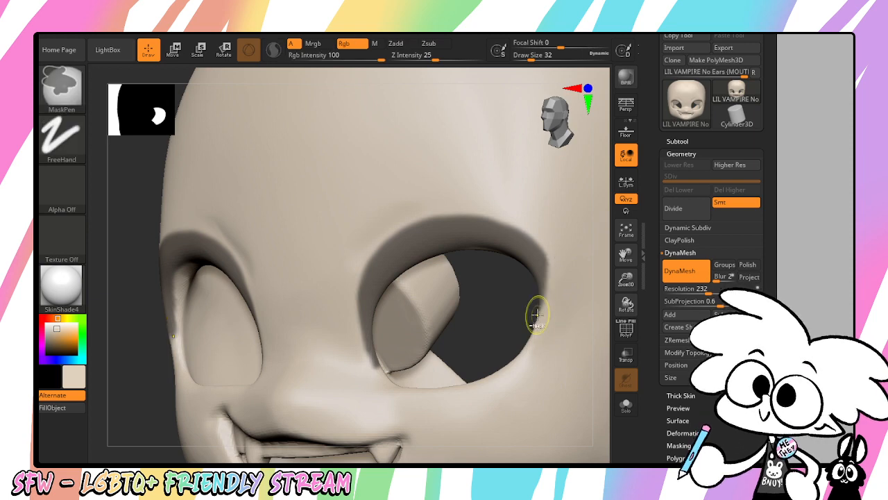
{"action": "left_click_drag", "start_coordinate": [573, 267], "coordinate": [549, 336], "text": "ctrl+alt"}
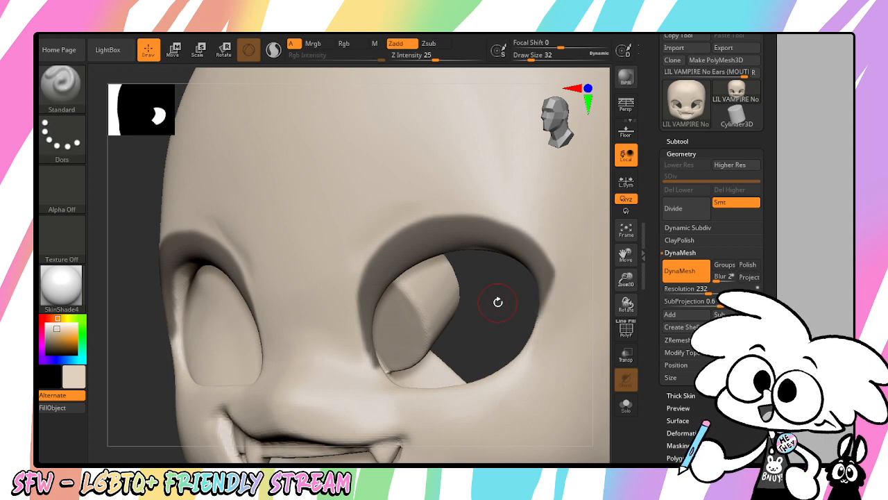
{"action": "mouse_move", "coordinate": [498, 303]}
{"action": "left_mouse_down", "text": "shift"}
{"action": "mouse_move", "coordinate": [540, 295]}
{"action": "mouse_move", "coordinate": [489, 214]}
{"action": "mouse_move", "coordinate": [342, 313]}
{"action": "left_mouse_up", "text": "shift"}
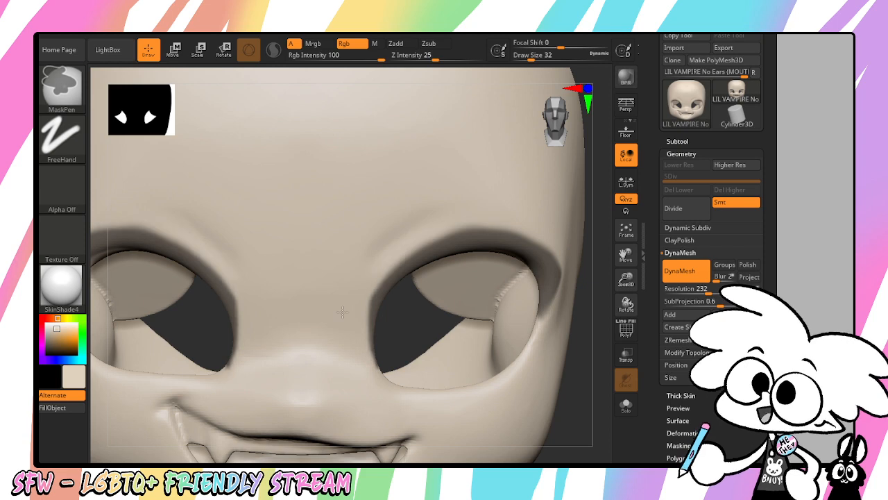
{"action": "left_click_drag", "start_coordinate": [409, 227], "coordinate": [488, 204], "text": "ctrl+alt"}
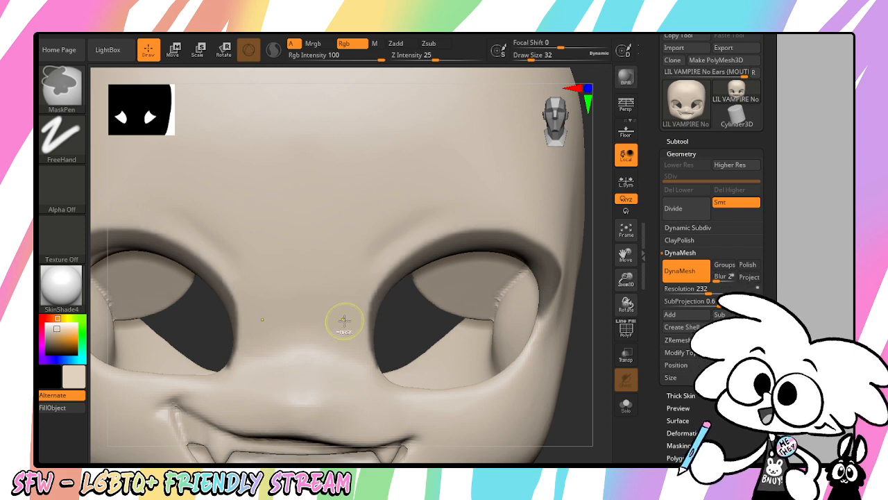
Step: Touch up the eye-rim mask from below so it covers the underside of the upper rims
{"action": "left_click_drag", "start_coordinate": [625, 255], "coordinate": [658, 218]}
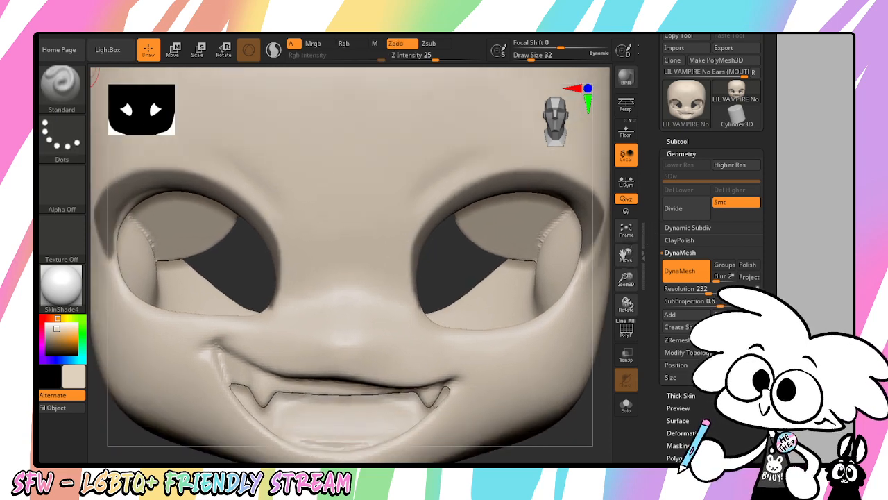
{"action": "left_click_drag", "start_coordinate": [626, 279], "coordinate": [588, 283]}
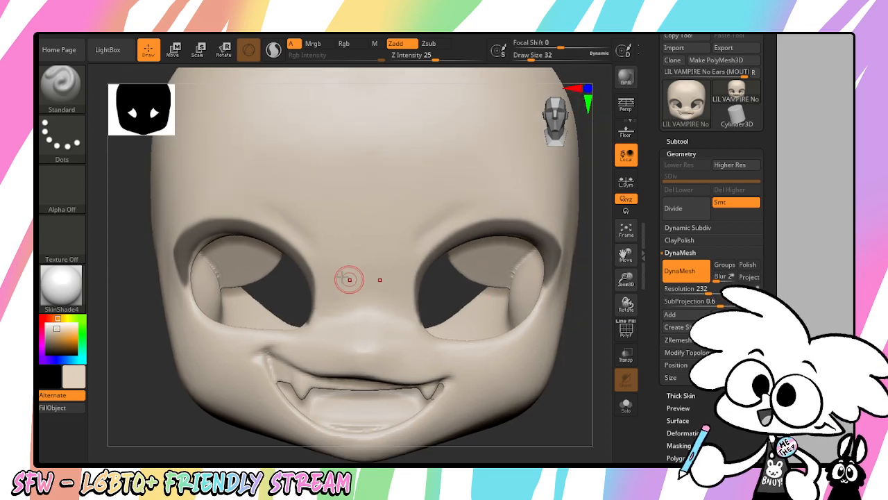
{"action": "left_click_drag", "start_coordinate": [274, 286], "coordinate": [289, 243]}
{"action": "left_click_drag", "start_coordinate": [254, 208], "coordinate": [215, 216], "text": "ctrl"}
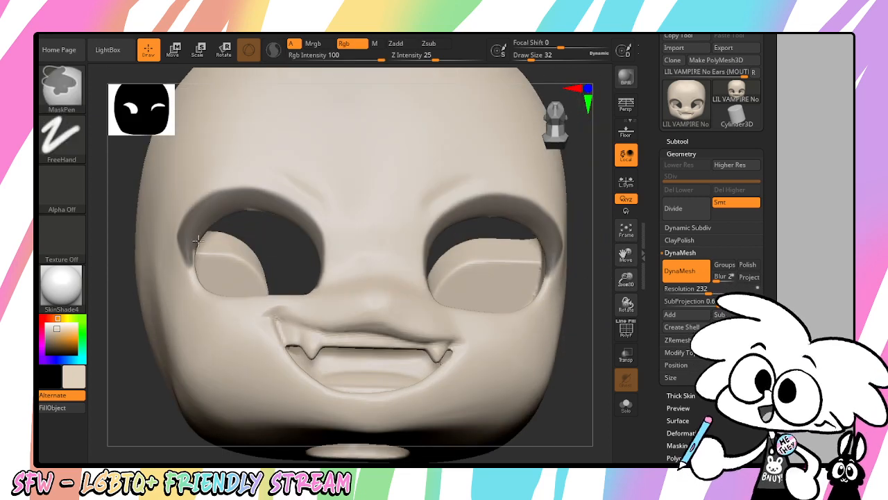
{"action": "left_click_drag", "start_coordinate": [303, 284], "coordinate": [284, 336], "text": "shift"}
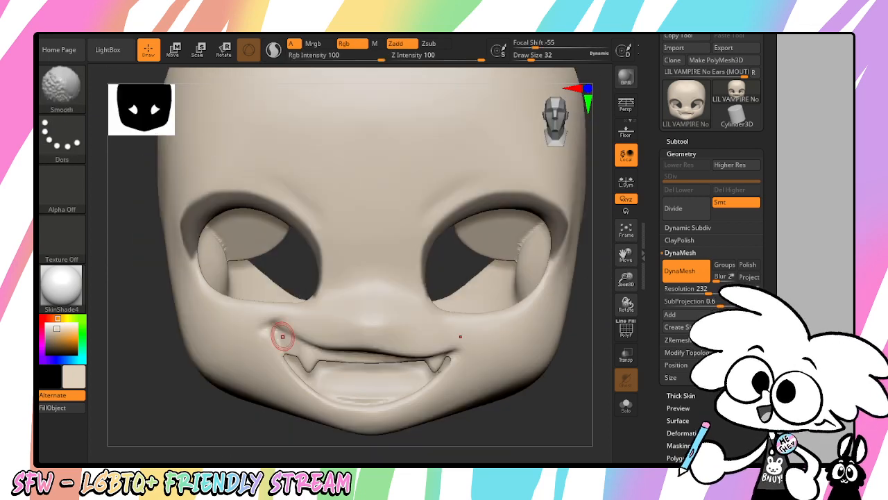
Step: Pick a bright red and invert the mask so only the upper eye-rim bands are exposed
{"action": "left_click_drag", "start_coordinate": [44, 331], "coordinate": [78, 339]}
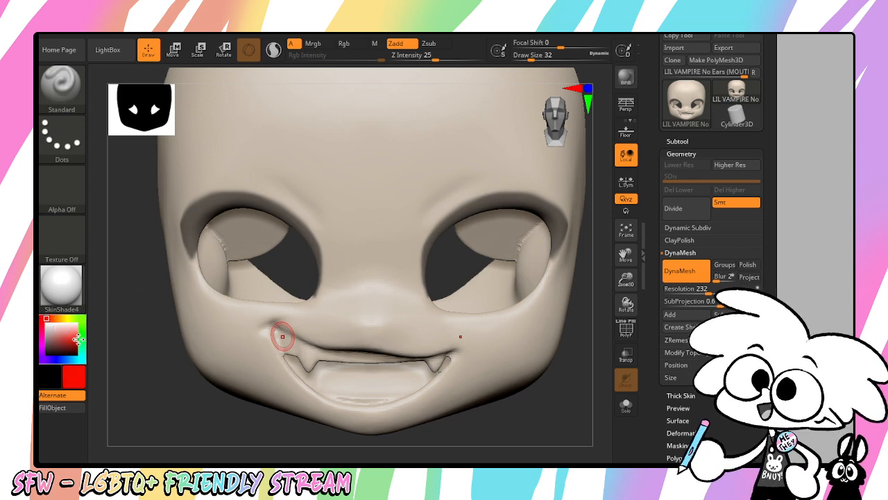
{"action": "left_click", "coordinate": [713, 151]}
{"action": "left_click", "coordinate": [689, 216]}
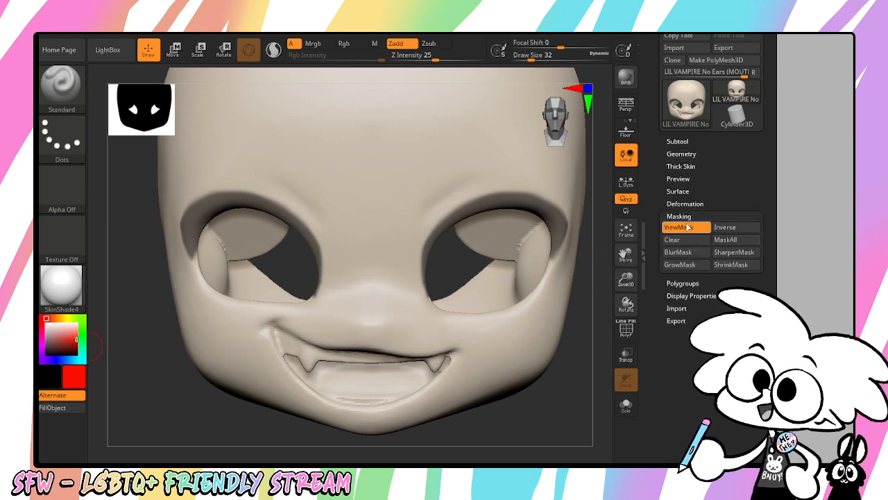
{"action": "left_click", "coordinate": [723, 228]}
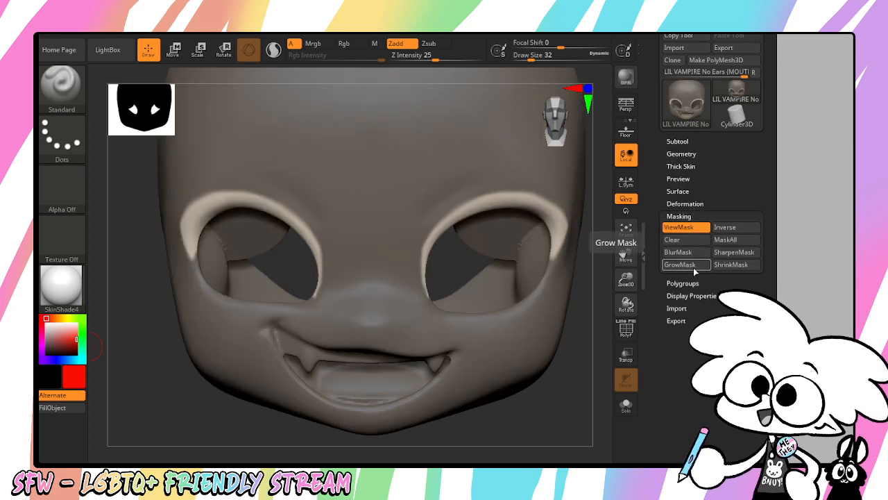
{"action": "left_click_drag", "start_coordinate": [626, 257], "coordinate": [575, 258]}
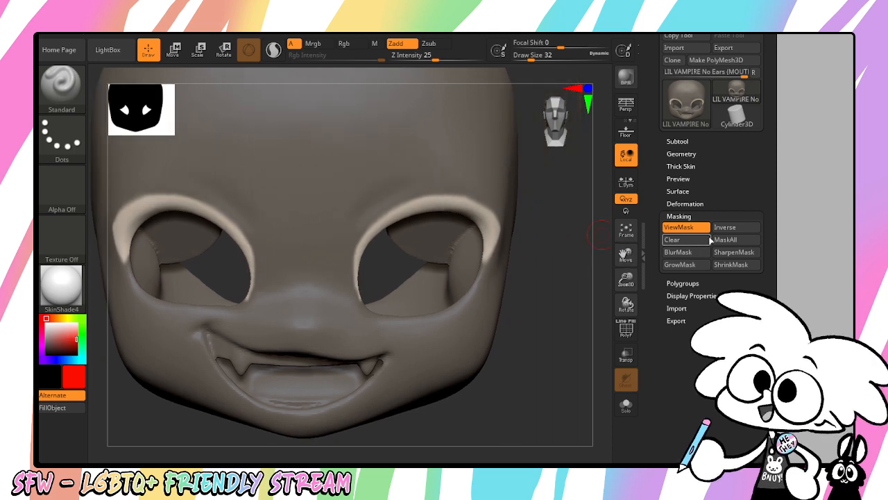
{"action": "key", "text": "ctrl+i"}
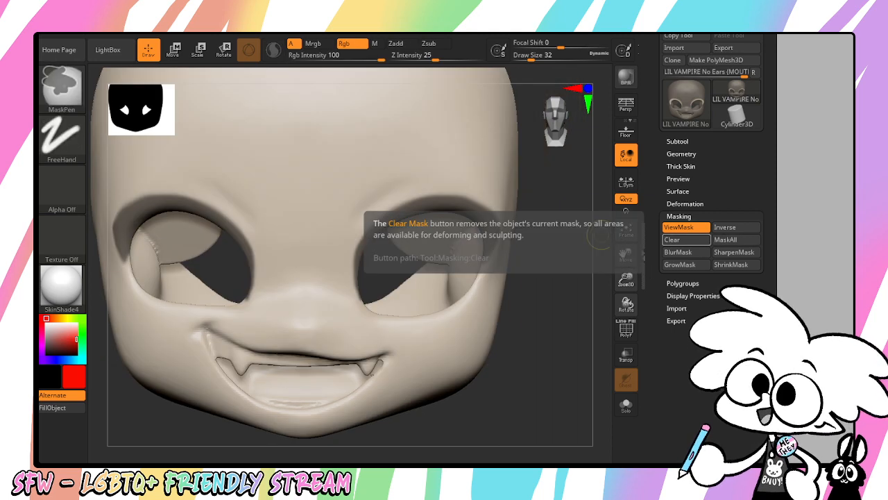
{"action": "key", "text": "ctrl+i"}
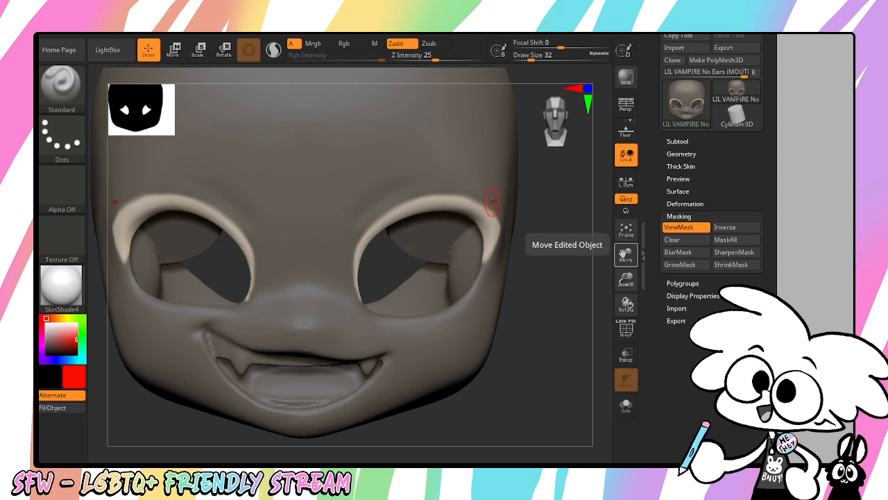
Step: Fill the exposed eye-rim bands with red, sharpen the mask, and fill them again for a crisper edge
{"action": "left_click", "coordinate": [69, 408]}
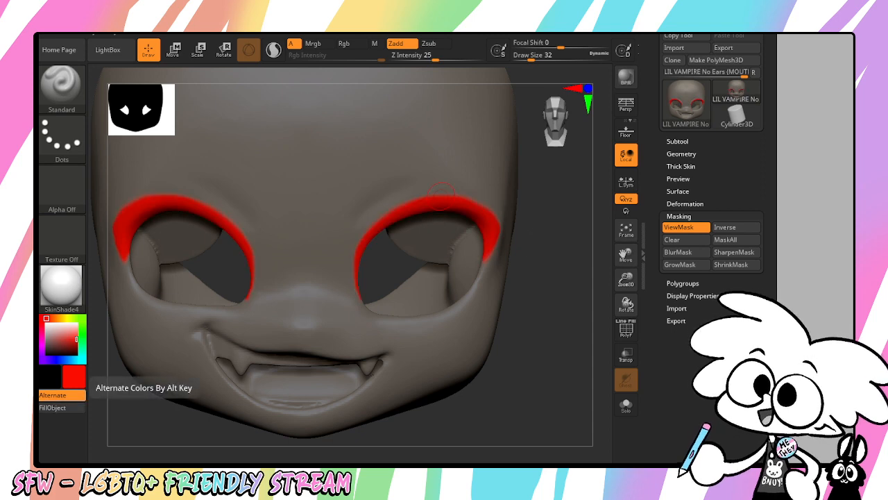
{"action": "key", "text": "ctrl+h"}
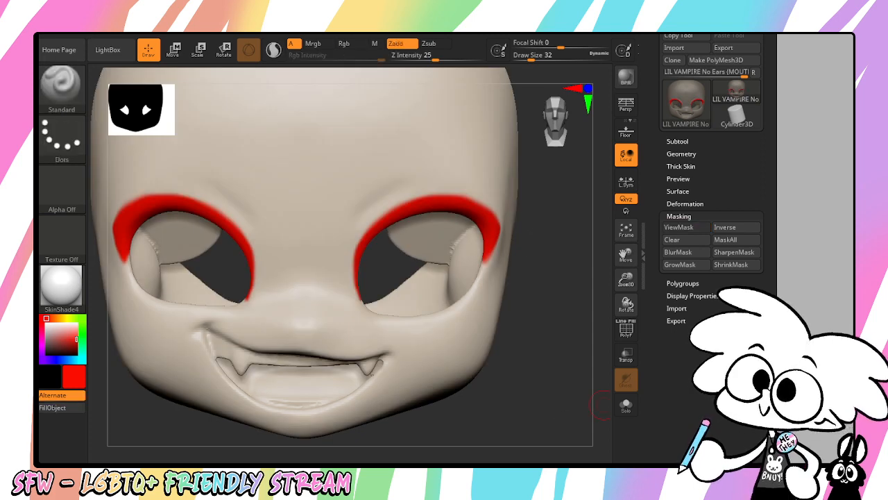
{"action": "key", "text": "ctrl"}
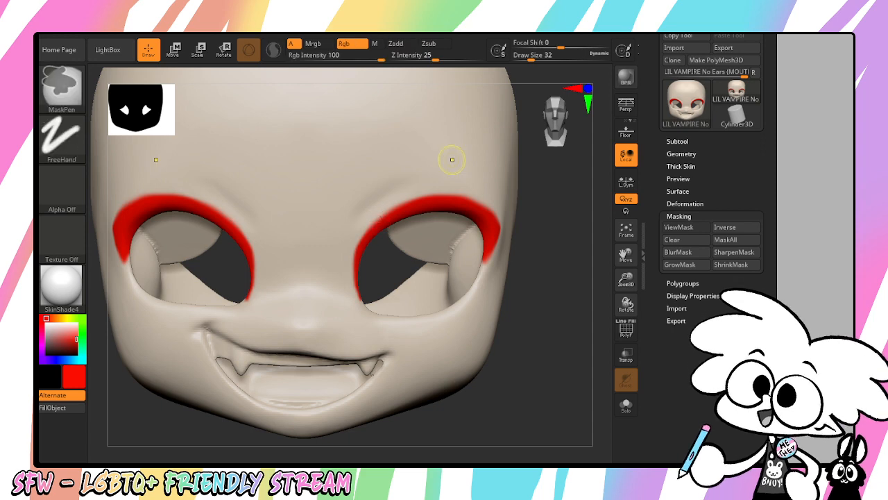
{"action": "key", "text": "ctrl+h"}
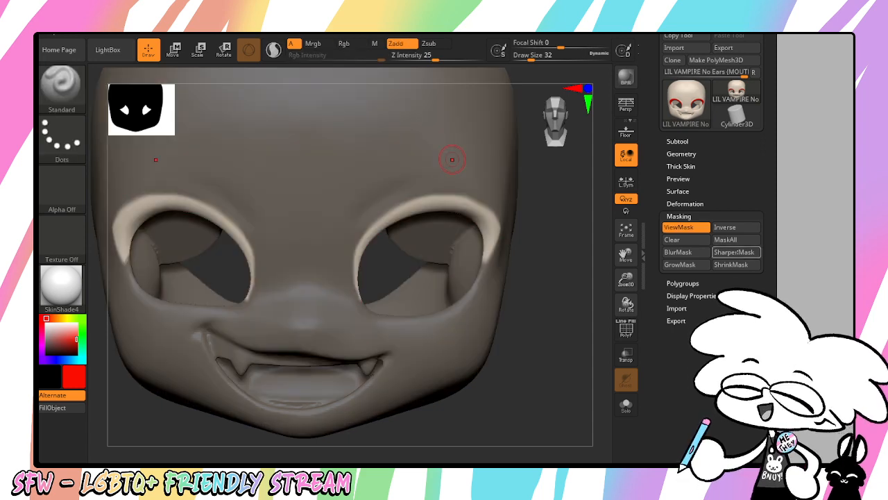
{"action": "left_click", "coordinate": [81, 404]}
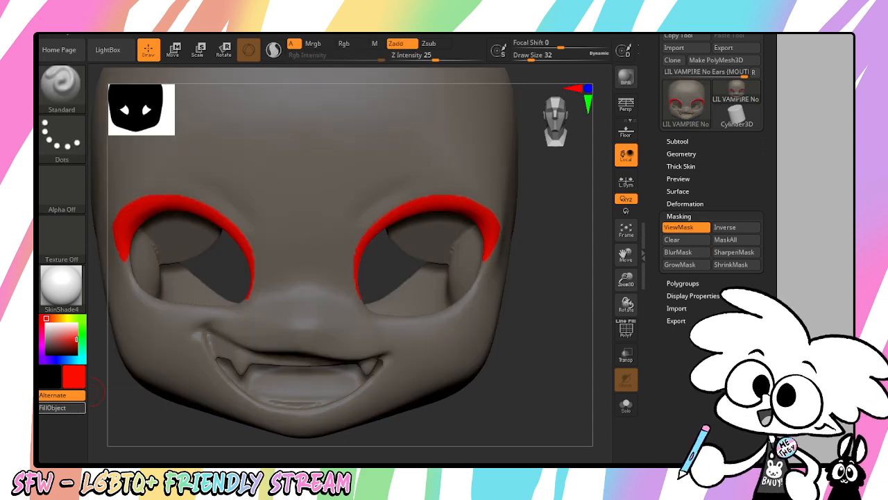
{"action": "key", "text": "ctrl+h"}
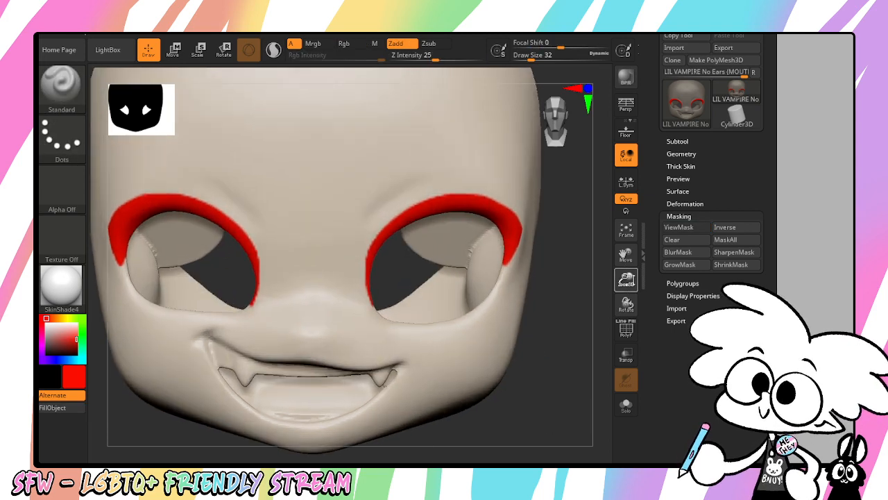
Step: Turn off symmetry and mask the upper teeth and fangs, trimming the mask along the surrounding lip
{"action": "left_click_drag", "start_coordinate": [611, 271], "coordinate": [605, 219]}
{"action": "mouse_move", "coordinate": [340, 340]}
{"action": "left_mouse_down", "text": "ctrl"}
{"action": "mouse_move", "coordinate": [392, 321]}
{"action": "mouse_move", "coordinate": [240, 311]}
{"action": "mouse_move", "coordinate": [347, 323]}
{"action": "left_mouse_up", "text": "ctrl"}
{"action": "left_click", "coordinate": [229, 306], "text": "ctrl"}
{"action": "key", "text": "space"}
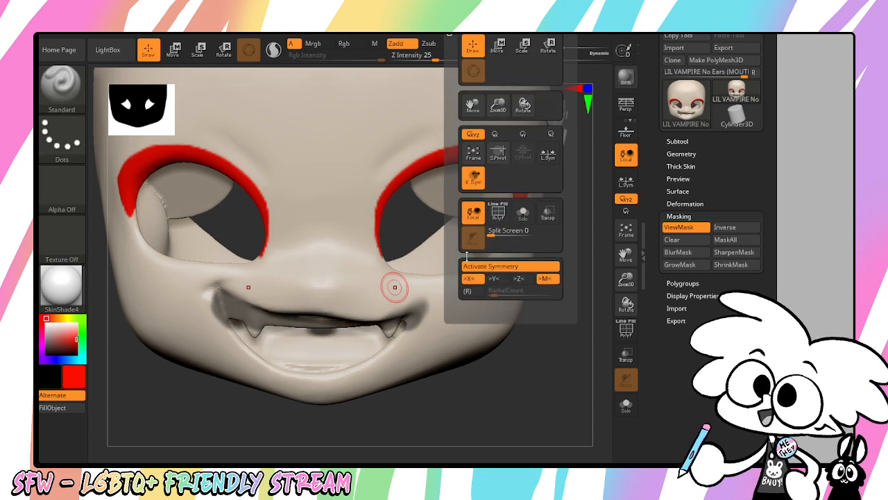
{"action": "mouse_move", "coordinate": [571, 294]}
{"action": "left_mouse_down", "text": "shift"}
{"action": "mouse_move", "coordinate": [560, 355]}
{"action": "mouse_move", "coordinate": [542, 305]}
{"action": "left_mouse_up", "text": "shift"}
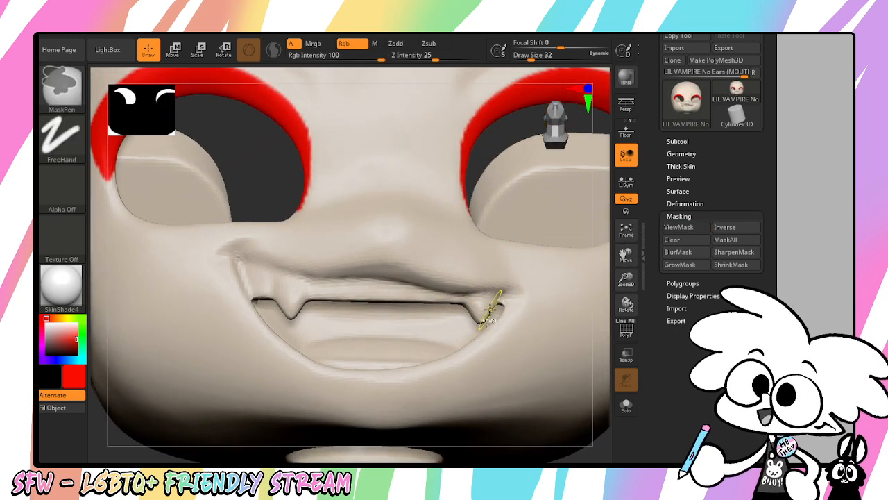
{"action": "mouse_move", "coordinate": [489, 315]}
{"action": "left_mouse_down", "text": "ctrl"}
{"action": "mouse_move", "coordinate": [438, 295]}
{"action": "mouse_move", "coordinate": [269, 283]}
{"action": "mouse_move", "coordinate": [236, 267]}
{"action": "mouse_move", "coordinate": [309, 316]}
{"action": "left_mouse_up", "text": "ctrl"}
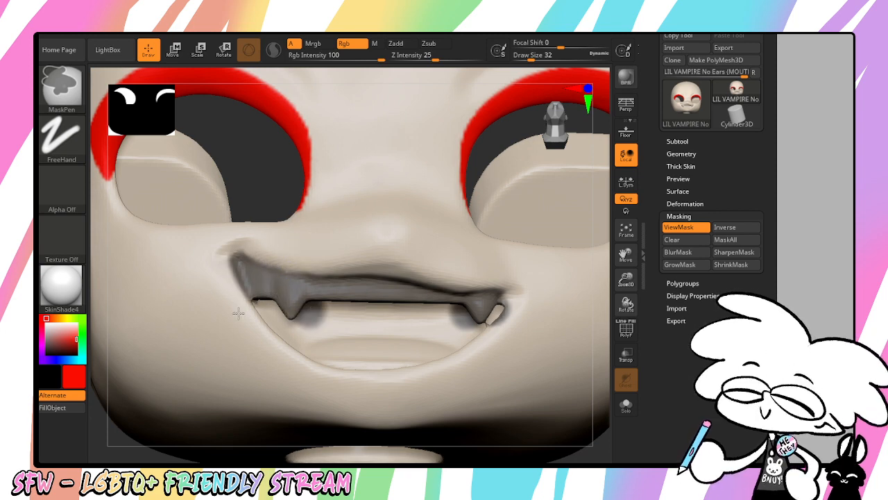
{"action": "left_click_drag", "start_coordinate": [238, 313], "coordinate": [255, 227], "text": "ctrl+alt"}
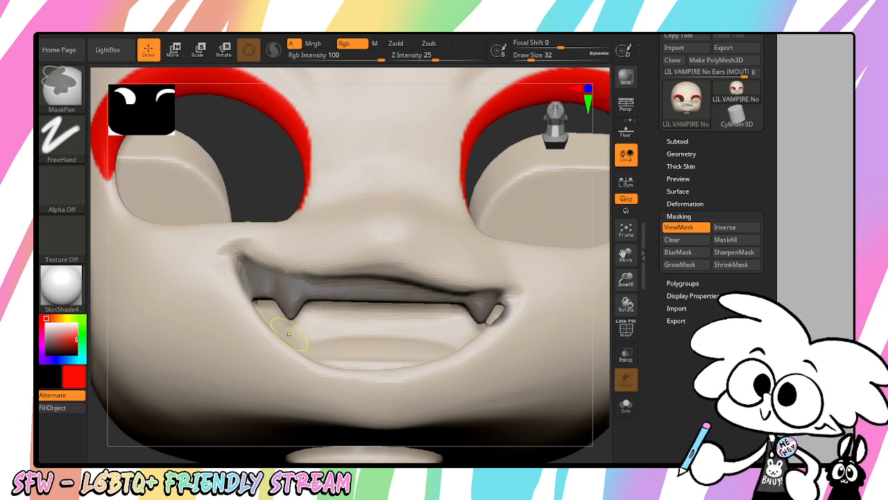
Step: Invert the teeth mask, fill the exposed upper teeth with white, and hide the mask
{"action": "key", "text": "ctrl+i"}
{"action": "left_click", "coordinate": [46, 321]}
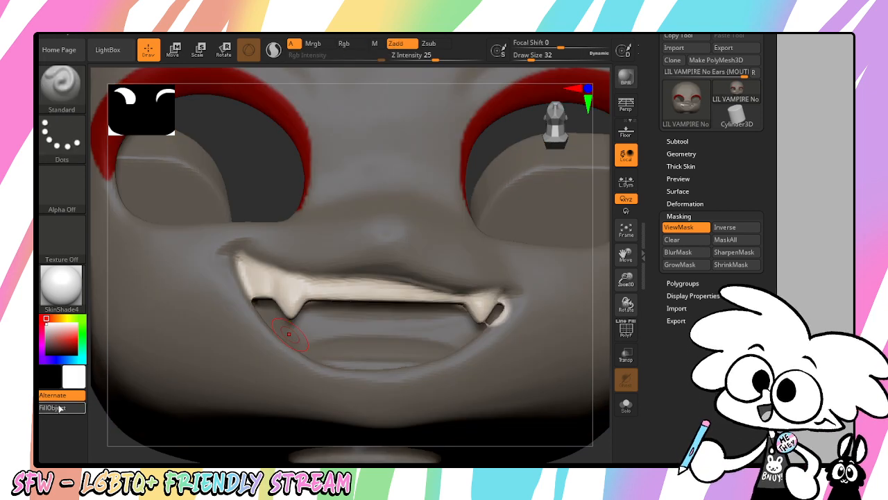
{"action": "left_click", "coordinate": [61, 408]}
{"action": "left_click", "coordinate": [626, 229]}
{"action": "key", "text": "ctrl+h"}
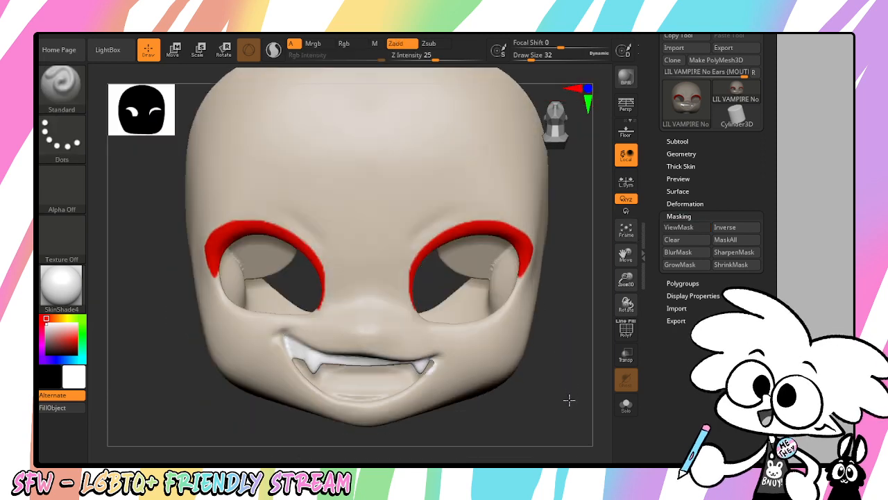
{"action": "left_click_drag", "start_coordinate": [626, 278], "coordinate": [626, 294]}
{"action": "left_click_drag", "start_coordinate": [626, 255], "coordinate": [587, 258]}
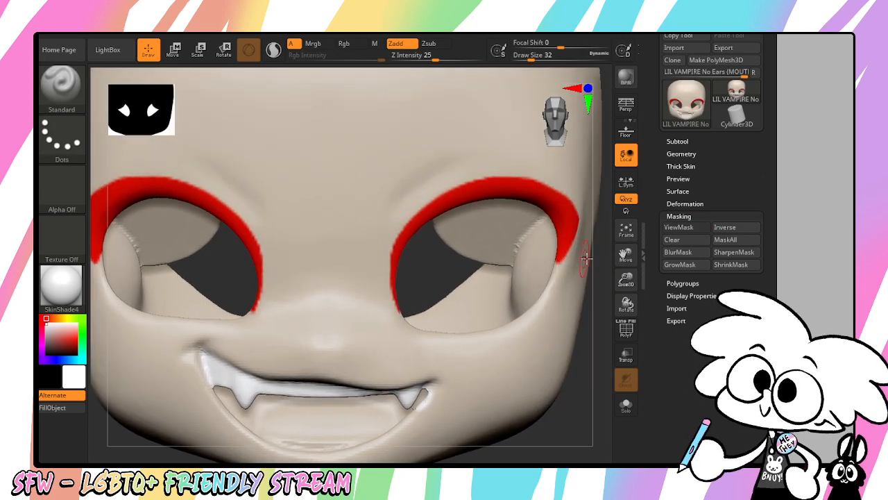
{"action": "left_click_drag", "start_coordinate": [539, 279], "coordinate": [448, 370]}
{"action": "left_click_drag", "start_coordinate": [351, 226], "coordinate": [428, 182], "text": "ctrl"}
{"action": "key", "text": "ctrl+z"}
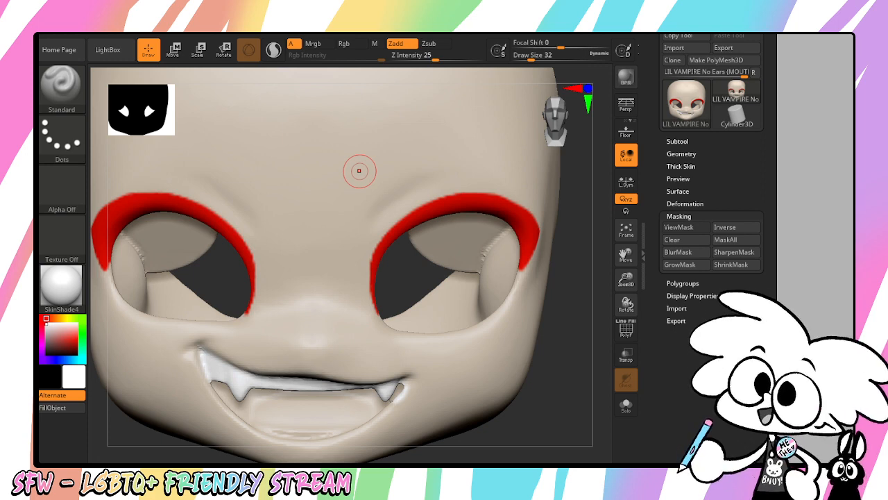
{"action": "left_click_drag", "start_coordinate": [579, 364], "coordinate": [541, 354]}
{"action": "left_click_drag", "start_coordinate": [626, 254], "coordinate": [666, 263]}
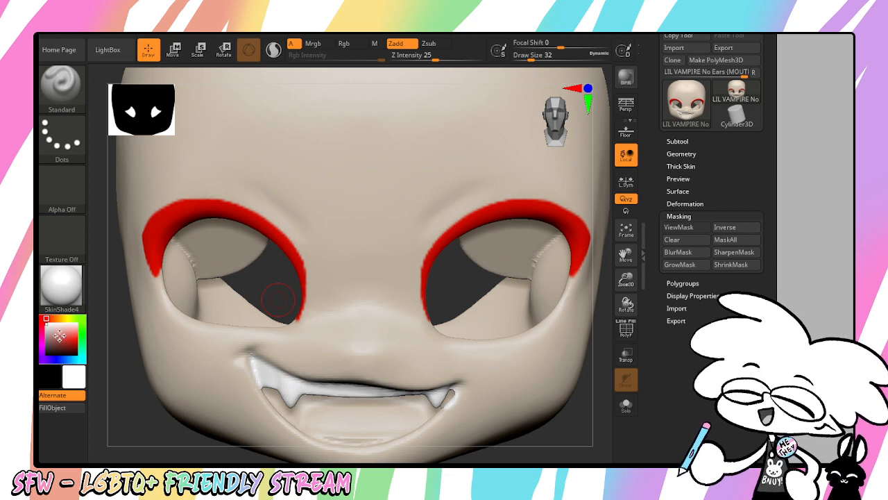
Step: Sample the red of the upper eye rim and mask an oval tongue patch inside the lower mouth
{"action": "left_click_drag", "start_coordinate": [59, 336], "coordinate": [303, 197]}
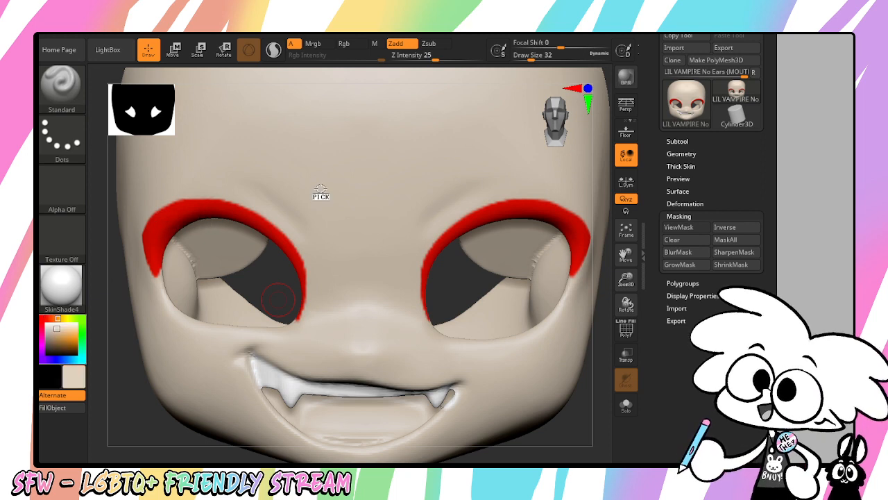
{"action": "left_click_drag", "start_coordinate": [332, 361], "coordinate": [179, 217]}
{"action": "left_click_drag", "start_coordinate": [626, 274], "coordinate": [626, 284]}
{"action": "mouse_move", "coordinate": [626, 255]}
{"action": "left_mouse_down"}
{"action": "mouse_move", "coordinate": [611, 192]}
{"action": "mouse_move", "coordinate": [589, 182]}
{"action": "left_mouse_up"}
{"action": "left_click_drag", "start_coordinate": [586, 372], "coordinate": [549, 341]}
{"action": "mouse_move", "coordinate": [364, 327]}
{"action": "left_mouse_down", "text": "ctrl"}
{"action": "mouse_move", "coordinate": [260, 320]}
{"action": "mouse_move", "coordinate": [366, 317]}
{"action": "left_mouse_up", "text": "ctrl"}
{"action": "left_click_drag", "start_coordinate": [546, 320], "coordinate": [563, 337], "text": "ctrl"}
{"action": "mouse_move", "coordinate": [565, 340]}
{"action": "left_mouse_down"}
{"action": "mouse_move", "coordinate": [560, 369]}
{"action": "mouse_move", "coordinate": [571, 373]}
{"action": "left_mouse_up"}
{"action": "mouse_move", "coordinate": [333, 362]}
{"action": "left_mouse_down", "text": "ctrl"}
{"action": "mouse_move", "coordinate": [325, 353]}
{"action": "mouse_move", "coordinate": [281, 363]}
{"action": "mouse_move", "coordinate": [305, 366]}
{"action": "left_mouse_up", "text": "ctrl"}
Step: Invert the tongue mask, fill the exposed oval with red, and remove the mask
{"action": "left_click", "coordinate": [101, 401], "text": "ctrl"}
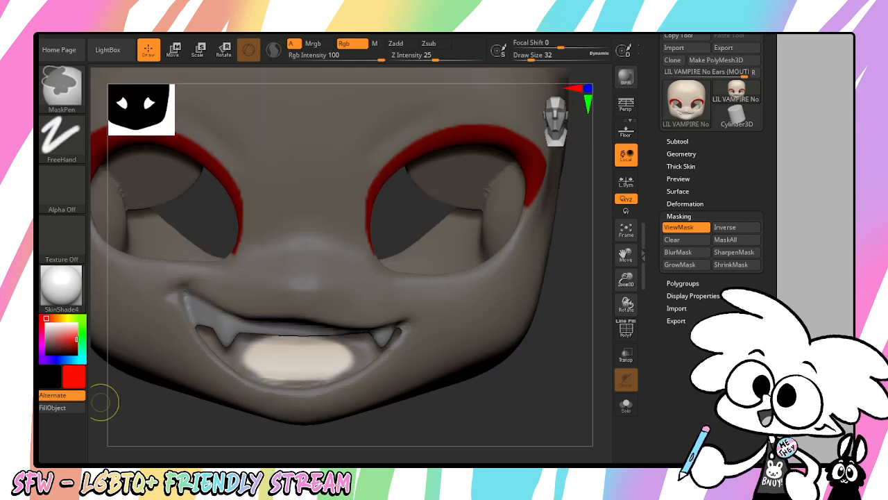
{"action": "left_click", "coordinate": [53, 407]}
{"action": "left_click", "coordinate": [312, 438], "text": "ctrl+shift"}
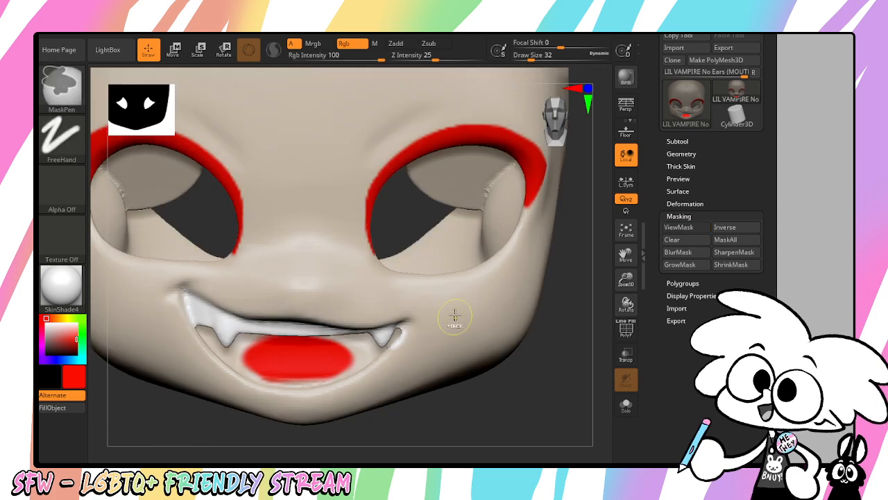
Step: Enlarge the brush to a draw size of 60 and mask a round patch on both cheeks with symmetry on
{"action": "key", "text": "bracketright"}
{"action": "key", "text": "bracketright"}
{"action": "key", "text": "bracketright"}
{"action": "mouse_move", "coordinate": [474, 309]}
{"action": "left_mouse_down", "text": "ctrl"}
{"action": "mouse_move", "coordinate": [485, 310]}
{"action": "mouse_move", "coordinate": [492, 336]}
{"action": "mouse_move", "coordinate": [504, 340]}
{"action": "mouse_move", "coordinate": [501, 330]}
{"action": "left_mouse_up", "text": "ctrl"}
{"action": "key", "text": "ctrl+z"}
{"action": "right_click", "coordinate": [505, 298]}
{"action": "left_click", "coordinate": [497, 267]}
{"action": "left_click_drag", "start_coordinate": [627, 279], "coordinate": [629, 297]}
{"action": "mouse_move", "coordinate": [628, 255]}
{"action": "left_mouse_down"}
{"action": "mouse_move", "coordinate": [647, 277]}
{"action": "mouse_move", "coordinate": [632, 244]}
{"action": "left_mouse_up"}
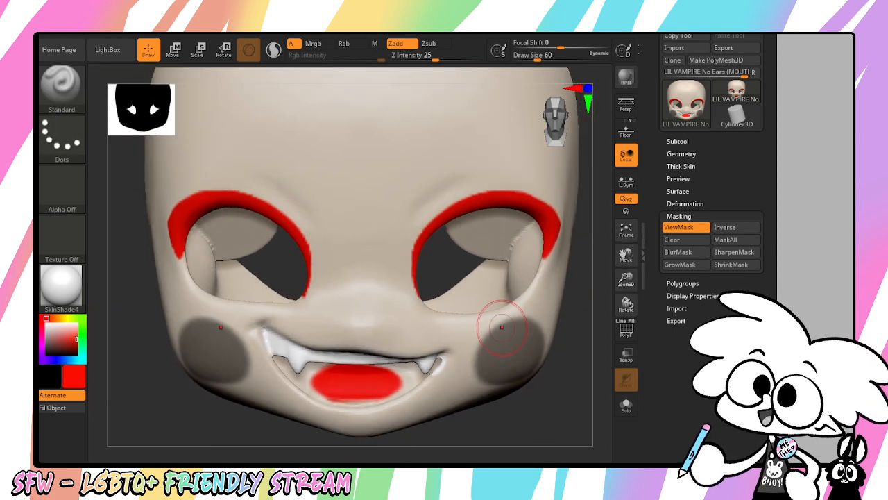
Step: Blur and invert the cheek mask, fill the exposed cheeks with light pink as blush, and hide the mask
{"action": "left_click", "coordinate": [700, 254]}
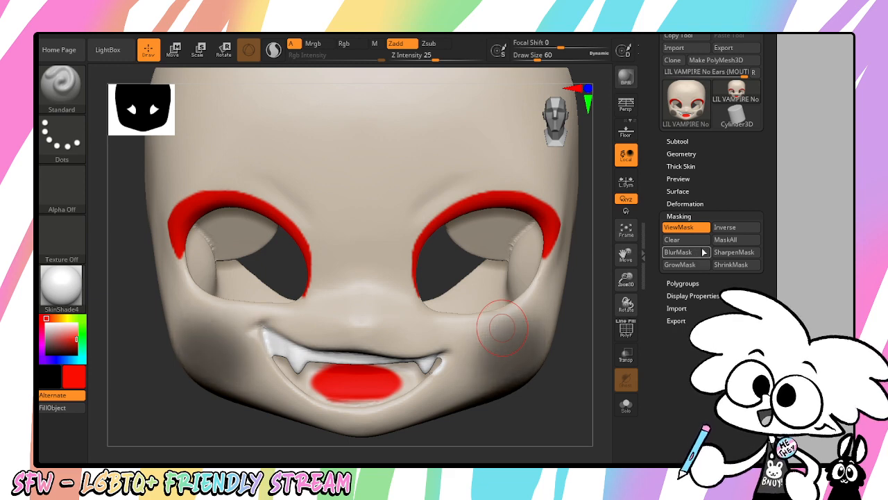
{"action": "left_click", "coordinate": [734, 227]}
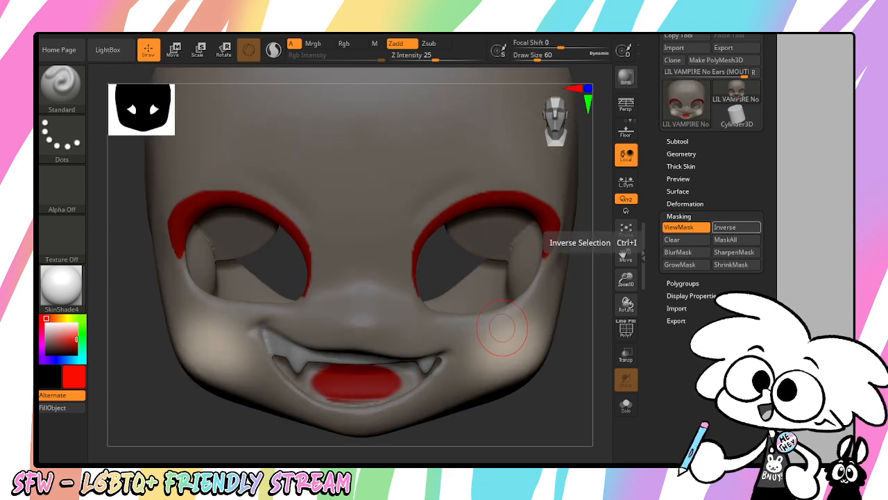
{"action": "left_click", "coordinate": [64, 332]}
{"action": "left_click", "coordinate": [67, 328]}
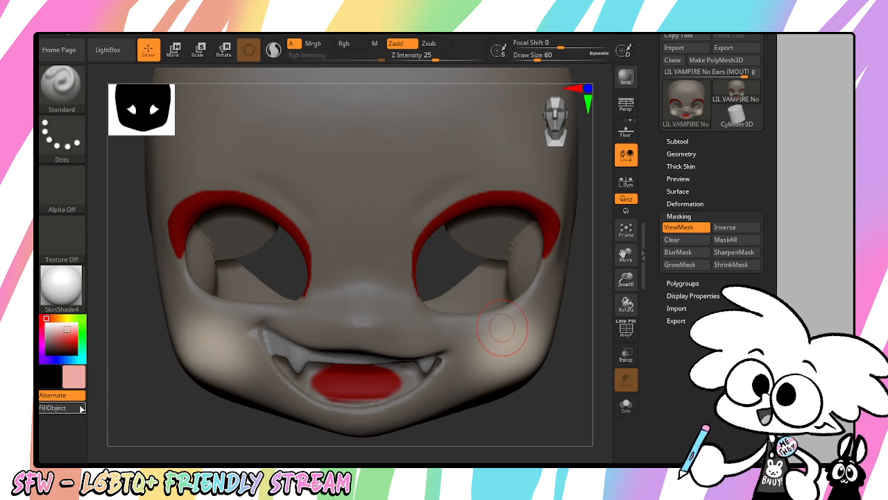
{"action": "left_click", "coordinate": [61, 407]}
{"action": "key", "text": "ctrl+h"}
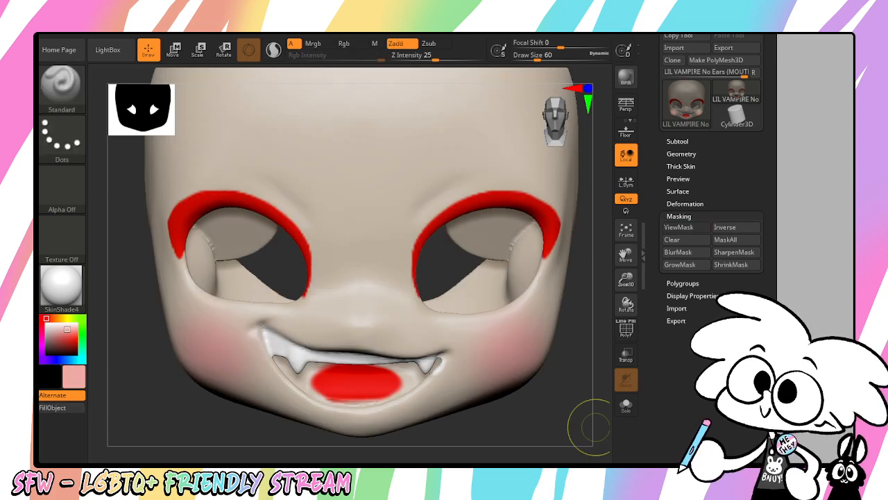
Step: Mask a large symmetrical heart on the forehead, trimming its lower edges to a point
{"action": "left_click_drag", "start_coordinate": [628, 251], "coordinate": [625, 292]}
{"action": "mouse_move", "coordinate": [373, 163]}
{"action": "left_mouse_down", "text": "ctrl"}
{"action": "mouse_move", "coordinate": [384, 181]}
{"action": "mouse_move", "coordinate": [385, 168]}
{"action": "mouse_move", "coordinate": [368, 200]}
{"action": "left_mouse_up", "text": "ctrl"}
{"action": "key", "text": "ctrl+z"}
{"action": "mouse_move", "coordinate": [370, 164]}
{"action": "left_mouse_down", "text": "ctrl"}
{"action": "mouse_move", "coordinate": [372, 213]}
{"action": "mouse_move", "coordinate": [378, 180]}
{"action": "left_mouse_up", "text": "ctrl"}
{"action": "mouse_move", "coordinate": [461, 143]}
{"action": "left_mouse_down", "text": "ctrl+alt"}
{"action": "mouse_move", "coordinate": [458, 193]}
{"action": "mouse_move", "coordinate": [352, 273]}
{"action": "left_mouse_up", "text": "ctrl+alt"}
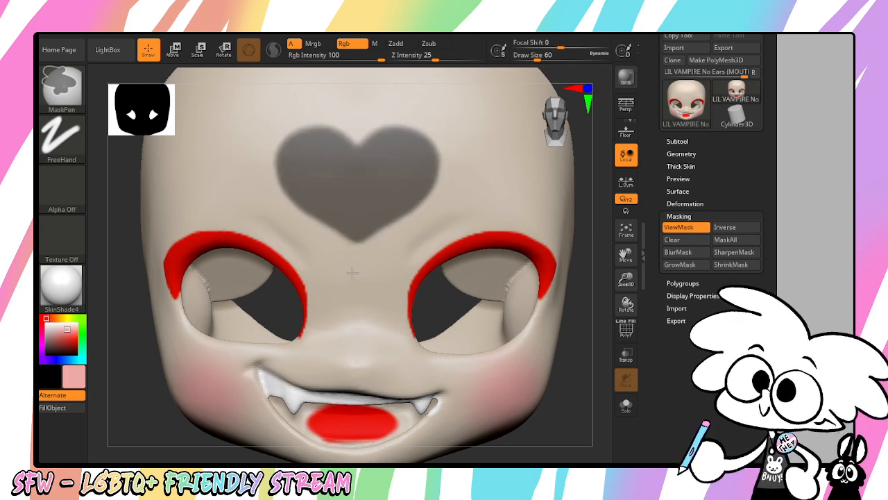
Step: Try sharpening, shrinking and growing the forehead heart mask, and clear it
{"action": "left_click", "coordinate": [734, 252]}
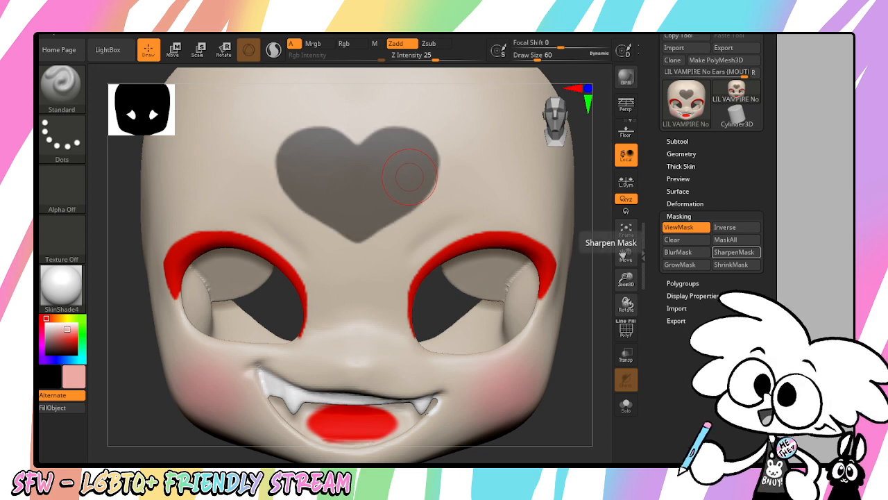
{"action": "left_click", "coordinate": [740, 271]}
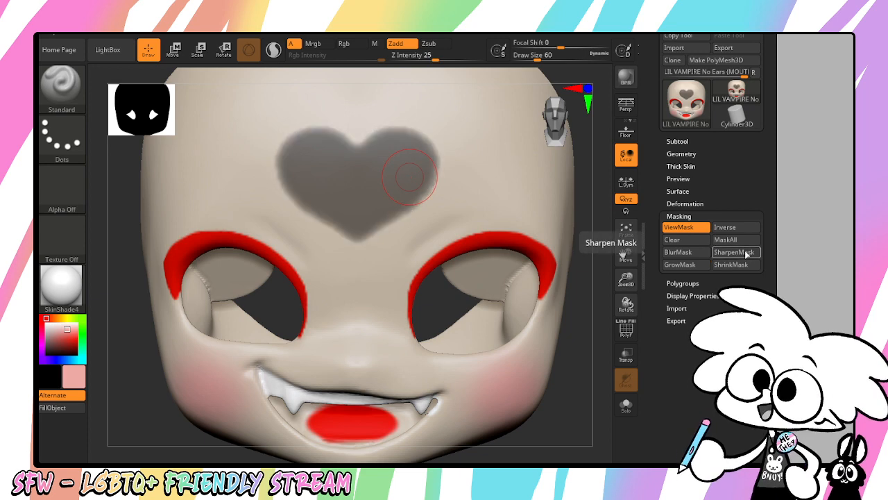
{"action": "left_click", "coordinate": [740, 271]}
{"action": "left_click", "coordinate": [739, 271]}
{"action": "left_click", "coordinate": [719, 255]}
{"action": "left_click", "coordinate": [718, 254]}
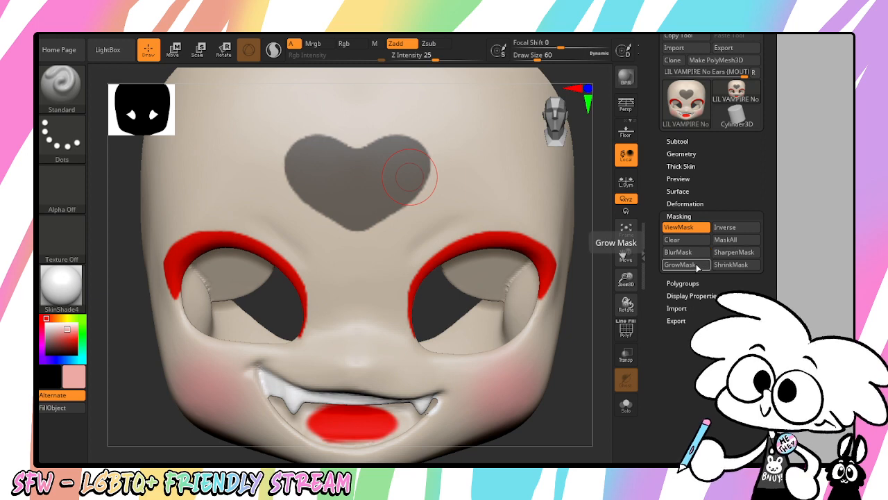
{"action": "left_click", "coordinate": [698, 266]}
{"action": "left_click", "coordinate": [747, 256]}
{"action": "left_click", "coordinate": [748, 254]}
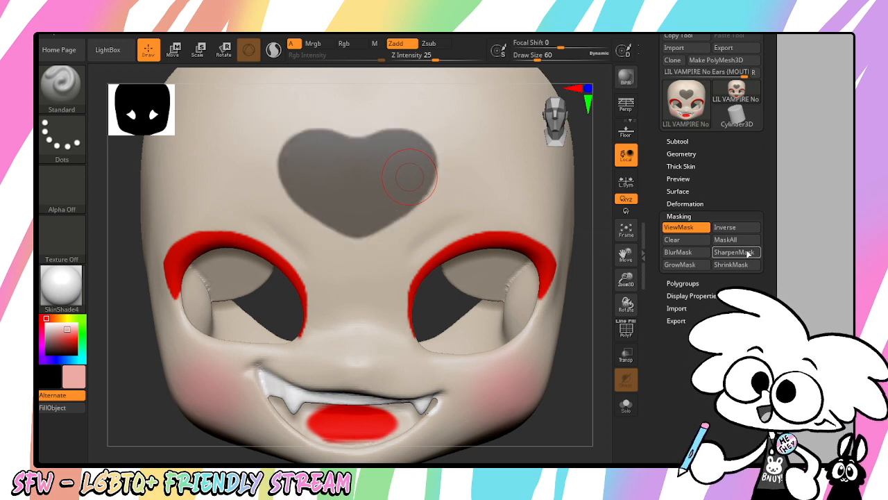
{"action": "left_click", "coordinate": [695, 268]}
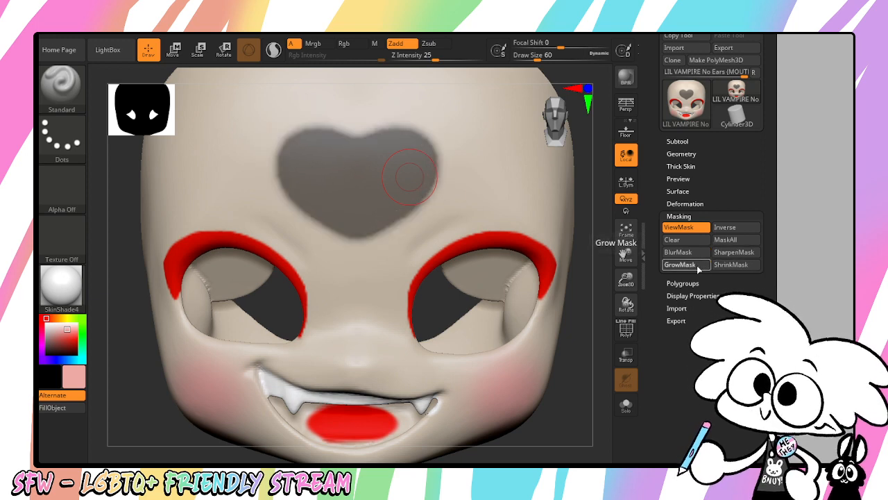
{"action": "left_click", "coordinate": [695, 267]}
{"action": "left_click", "coordinate": [696, 267]}
{"action": "left_click", "coordinate": [730, 253]}
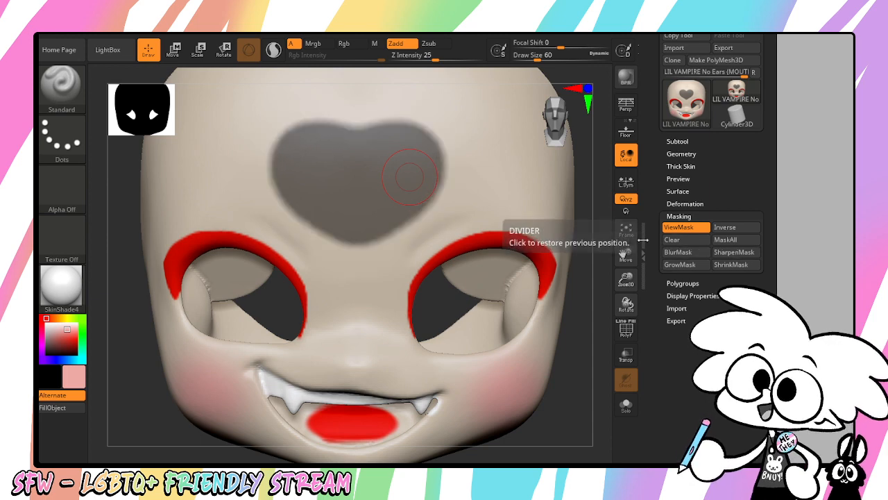
{"action": "left_click_drag", "start_coordinate": [583, 379], "coordinate": [562, 364], "text": "ctrl"}
Step: Mask a smaller heart on the forehead, invert the mask, and fill the heart with the light pink
{"action": "key", "text": "ctrl+h"}
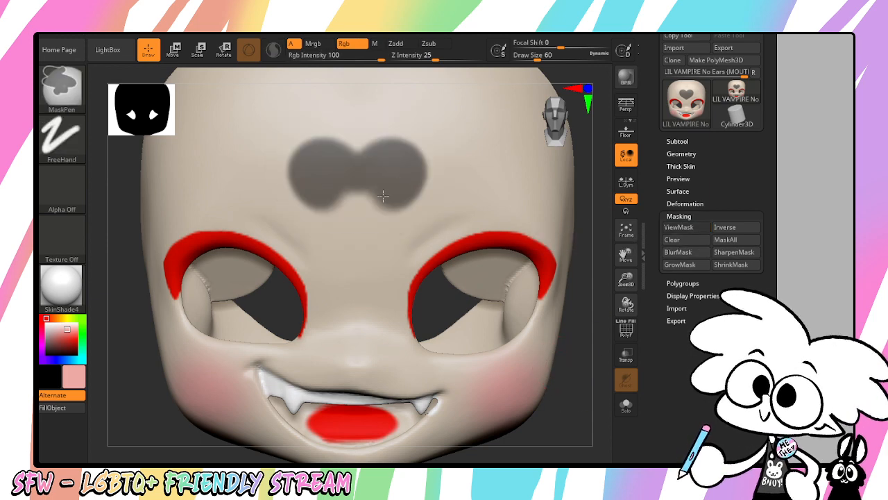
{"action": "mouse_move", "coordinate": [422, 124]}
{"action": "left_mouse_down", "text": "ctrl+alt"}
{"action": "mouse_move", "coordinate": [442, 174]}
{"action": "mouse_move", "coordinate": [359, 259]}
{"action": "left_mouse_up", "text": "ctrl+alt"}
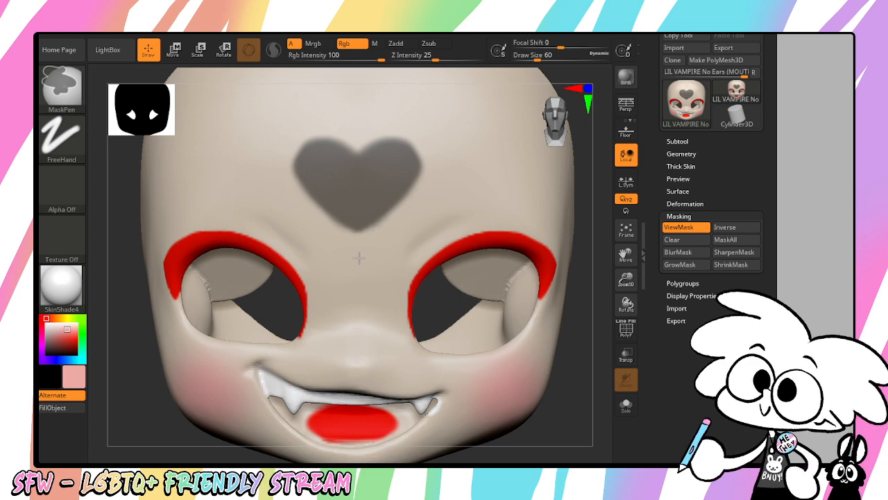
{"action": "key", "text": "ctrl+i"}
{"action": "left_click", "coordinate": [75, 409]}
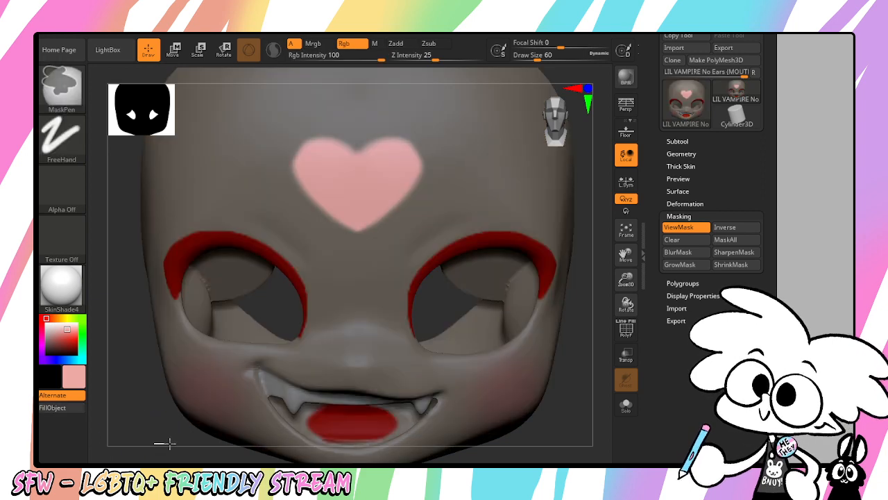
{"action": "key", "text": "ctrl+h"}
Step: Mask a mirrored wavy band across the forehead, running through the pink heart
{"action": "left_click_drag", "start_coordinate": [627, 261], "coordinate": [626, 230]}
{"action": "mouse_move", "coordinate": [553, 312]}
{"action": "left_mouse_down"}
{"action": "mouse_move", "coordinate": [601, 317]}
{"action": "mouse_move", "coordinate": [535, 320]}
{"action": "mouse_move", "coordinate": [549, 315]}
{"action": "left_mouse_up"}
{"action": "left_click_drag", "start_coordinate": [624, 250], "coordinate": [613, 304]}
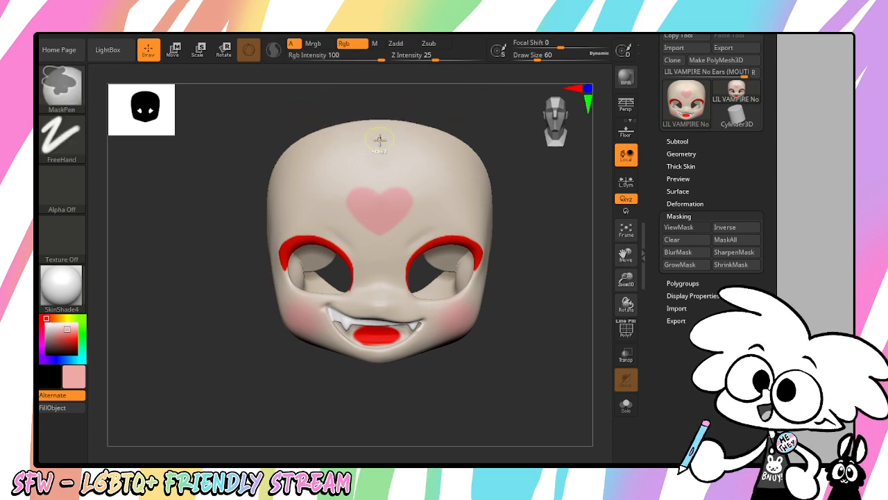
{"action": "mouse_move", "coordinate": [370, 145]}
{"action": "left_mouse_down", "text": "ctrl"}
{"action": "mouse_move", "coordinate": [423, 231]}
{"action": "mouse_move", "coordinate": [280, 193]}
{"action": "mouse_move", "coordinate": [393, 210]}
{"action": "left_mouse_up", "text": "ctrl"}
{"action": "key", "text": "ctrl+z"}
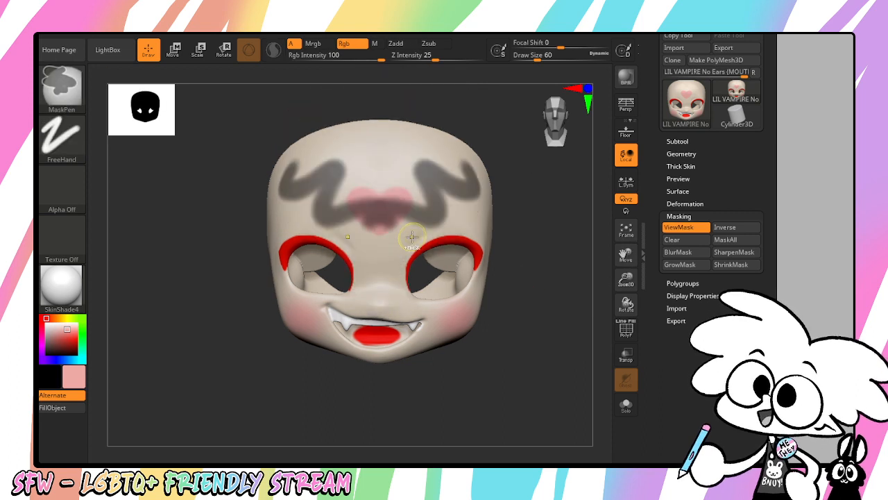
Step: Undo the pink fill outside the wavy mask, invert the mask, fill the exposed band with light pink, and clear the mask
{"action": "left_click", "coordinate": [72, 407]}
{"action": "key", "text": "ctrl+z"}
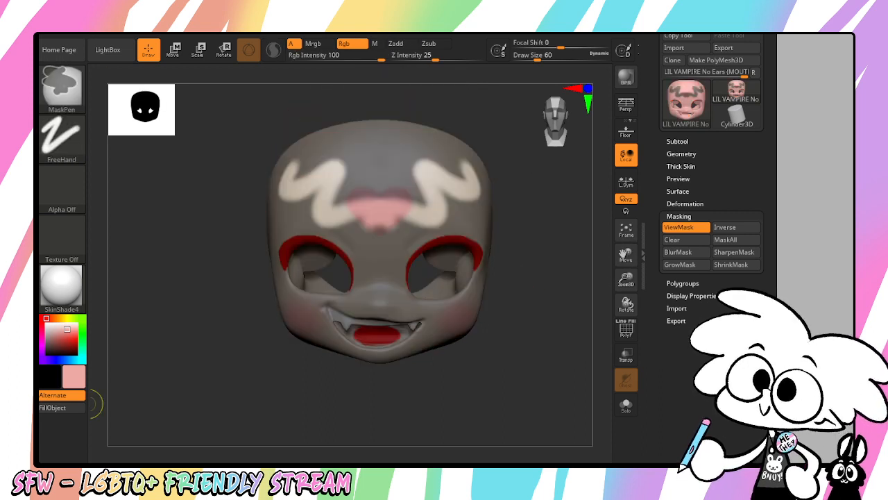
{"action": "left_click", "coordinate": [70, 409]}
{"action": "left_click_drag", "start_coordinate": [213, 392], "coordinate": [283, 416], "text": "ctrl"}
{"action": "left_click_drag", "start_coordinate": [626, 279], "coordinate": [628, 313]}
{"action": "left_click_drag", "start_coordinate": [626, 256], "coordinate": [568, 248]}
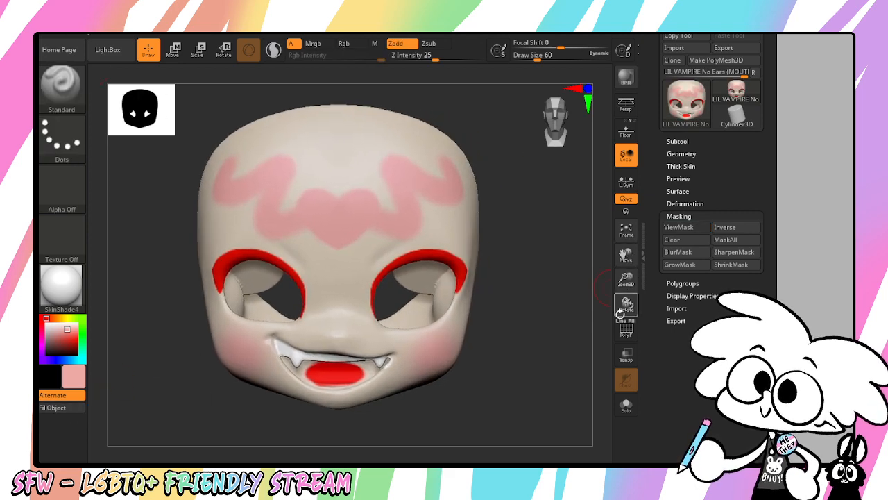